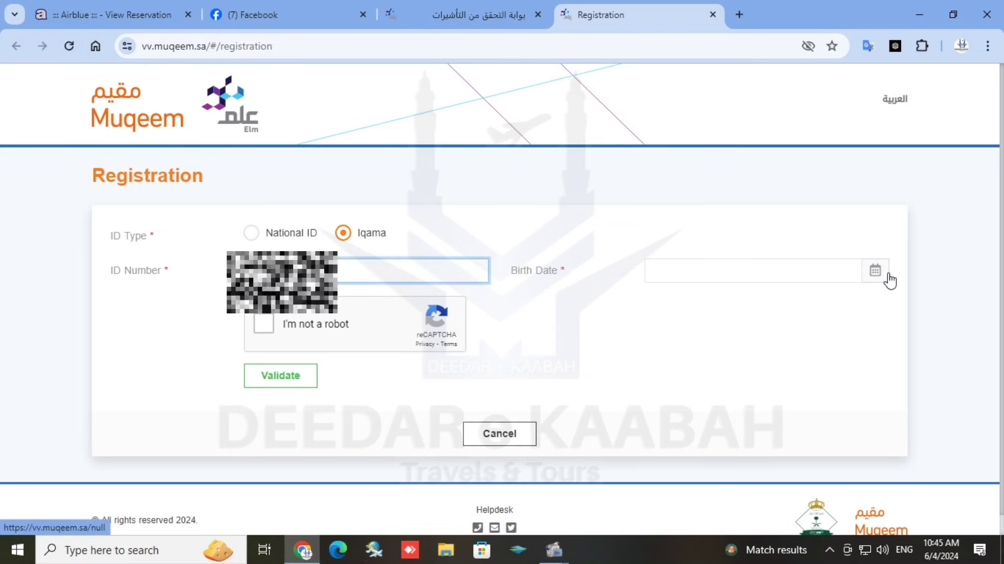
Step: Pick 1 January 1979 as the Birth Date in the registration calendar
click(875, 270)
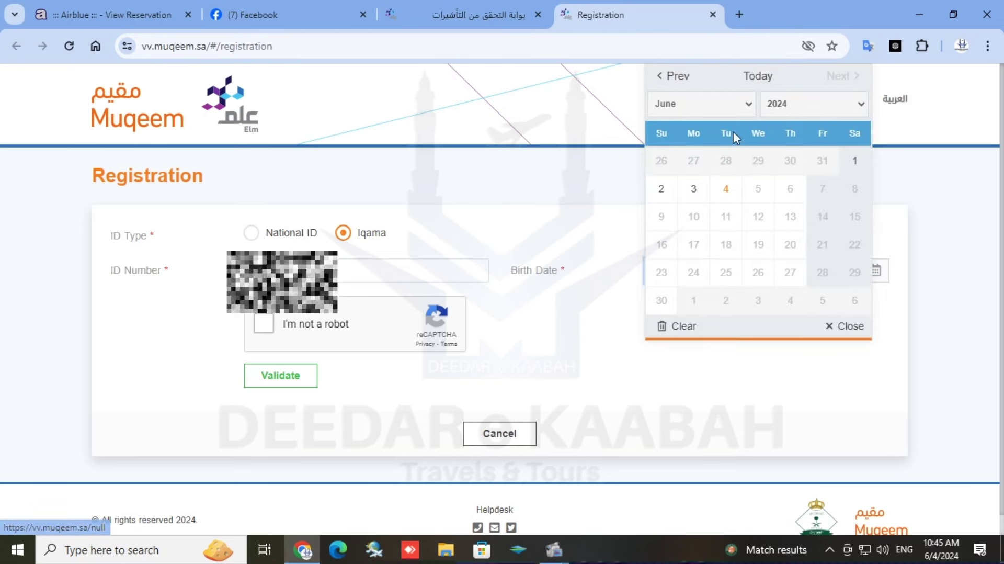
click(712, 107)
click(713, 129)
click(796, 108)
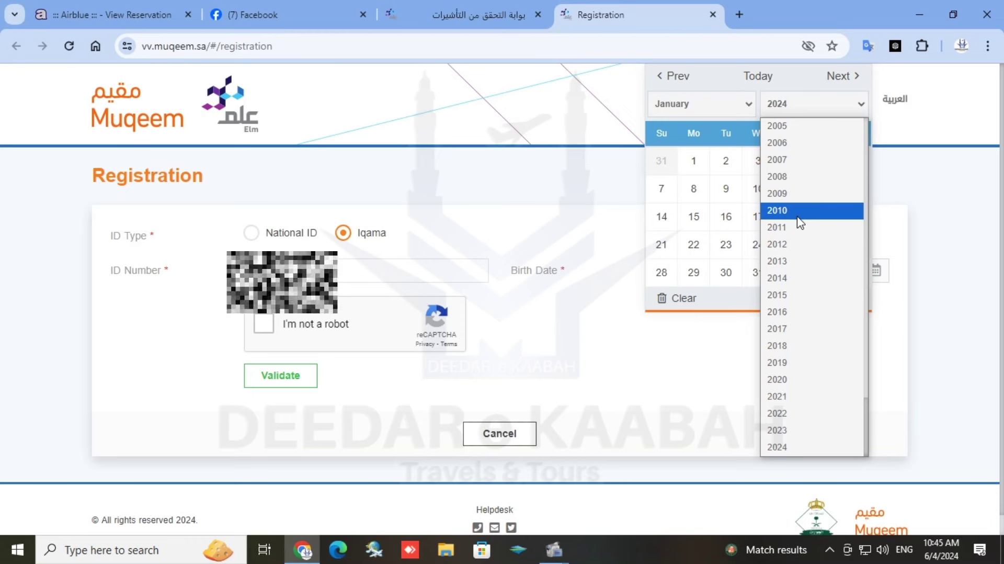
scroll(799, 235, up, 15)
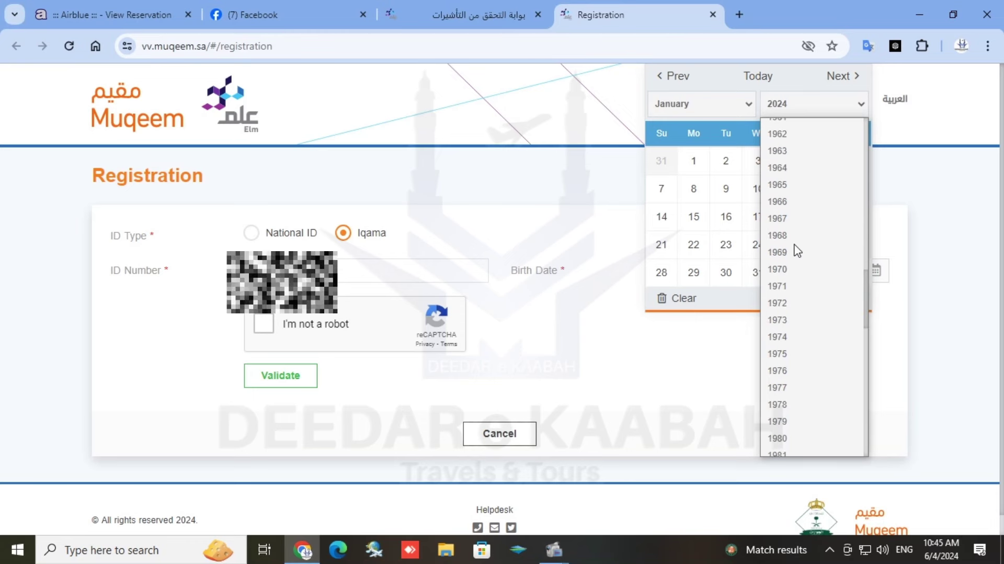
scroll(798, 248, down, 14)
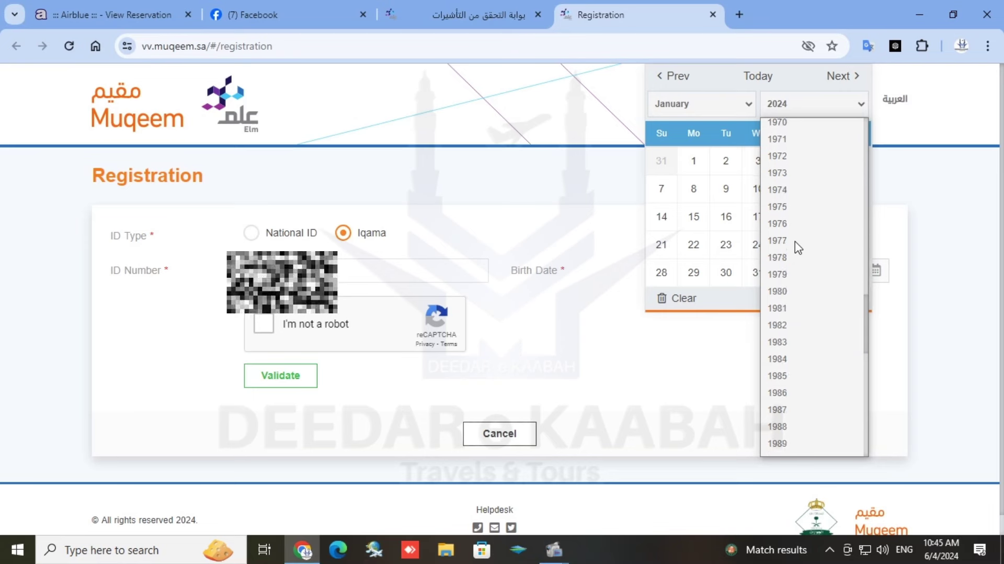
scroll(797, 248, up, 8)
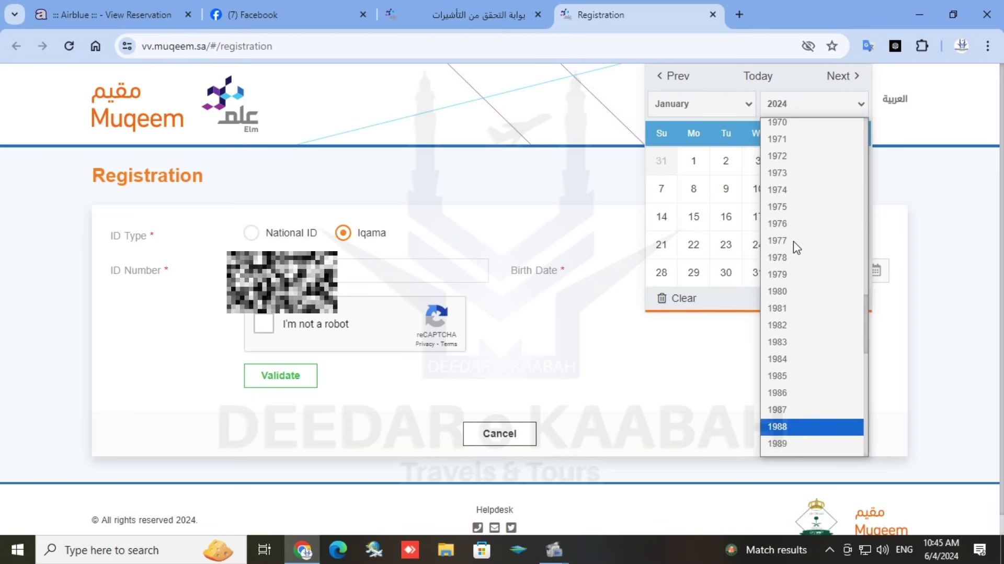
click(796, 272)
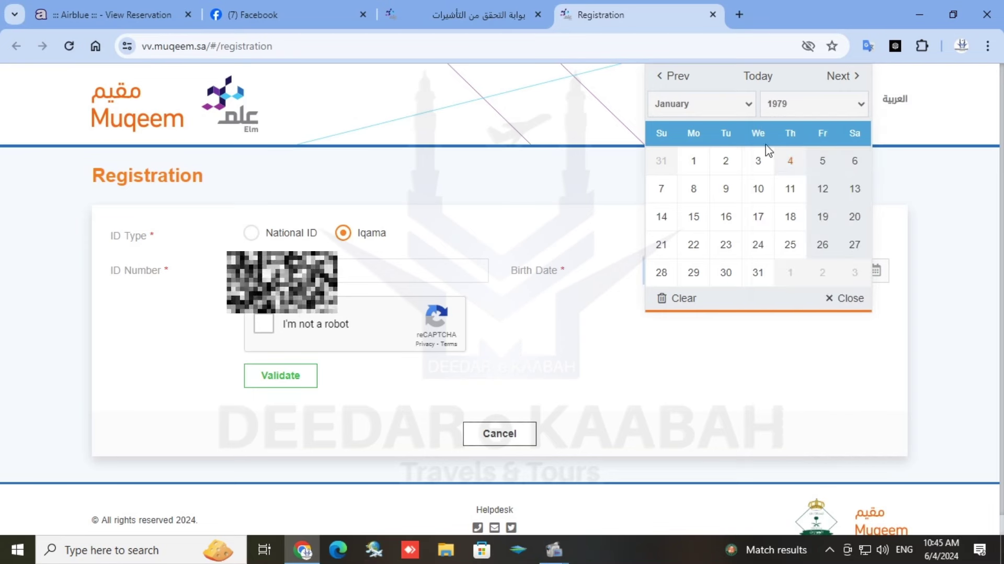
click(694, 162)
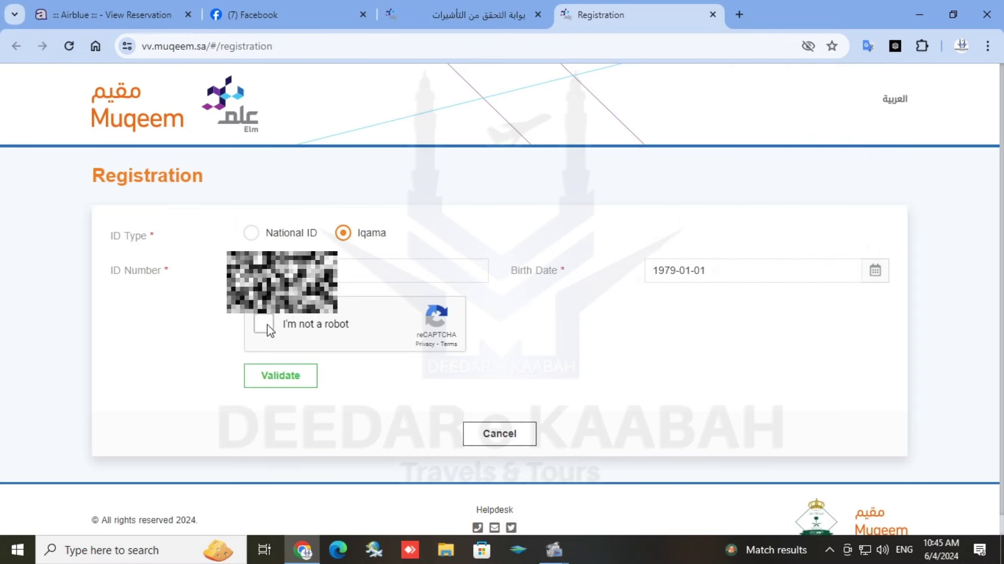
Step: Validate the ID and birth date so the holder's user information loads
click(283, 376)
click(292, 349)
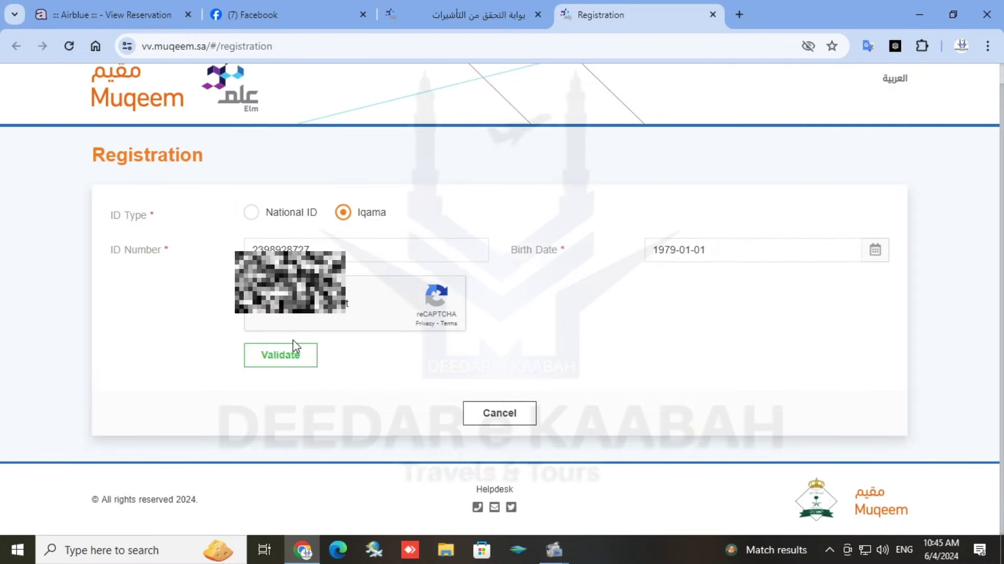
click(285, 361)
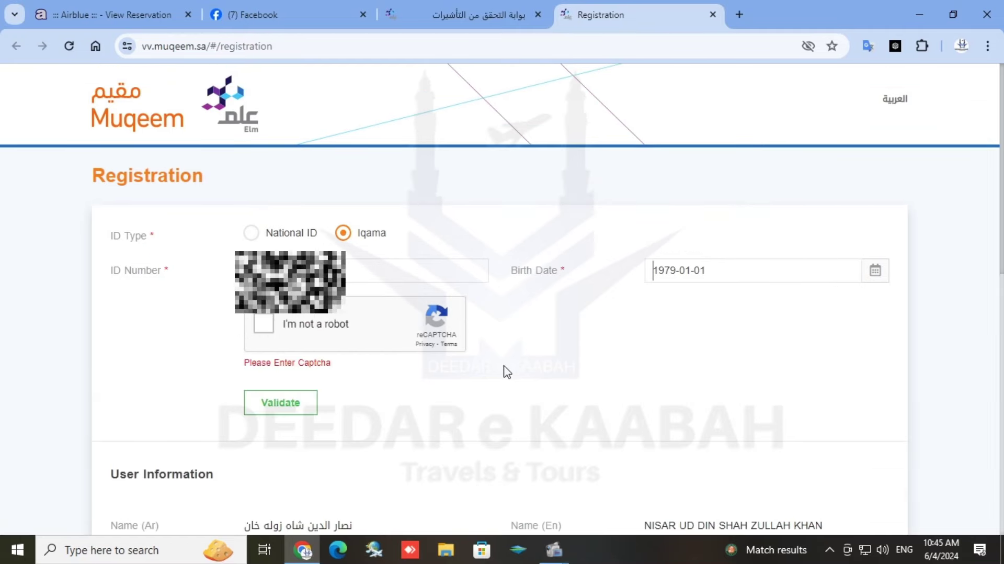
scroll(506, 371, down, 4)
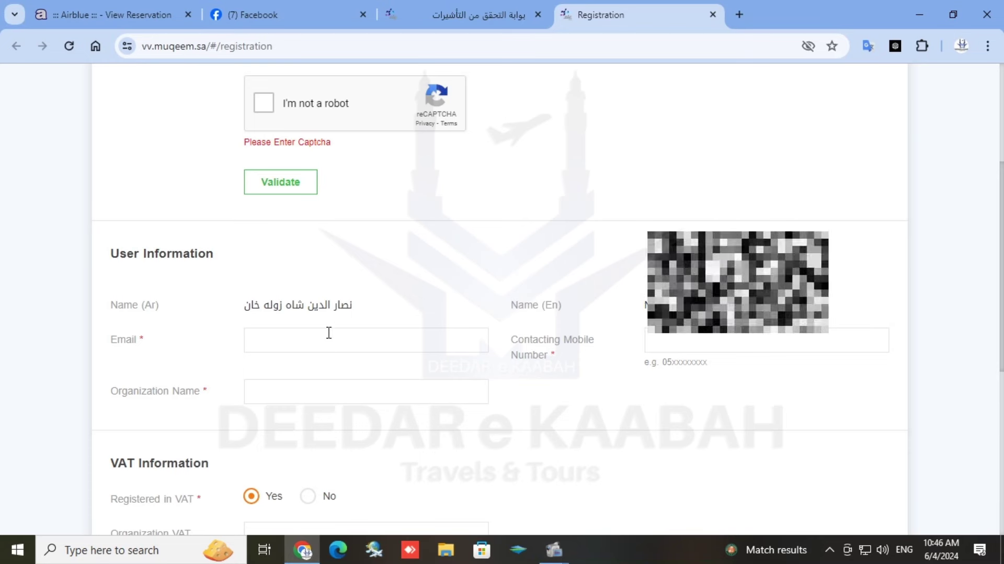
Step: Enter the contact e-mail address and open a new browser tab
click(339, 346)
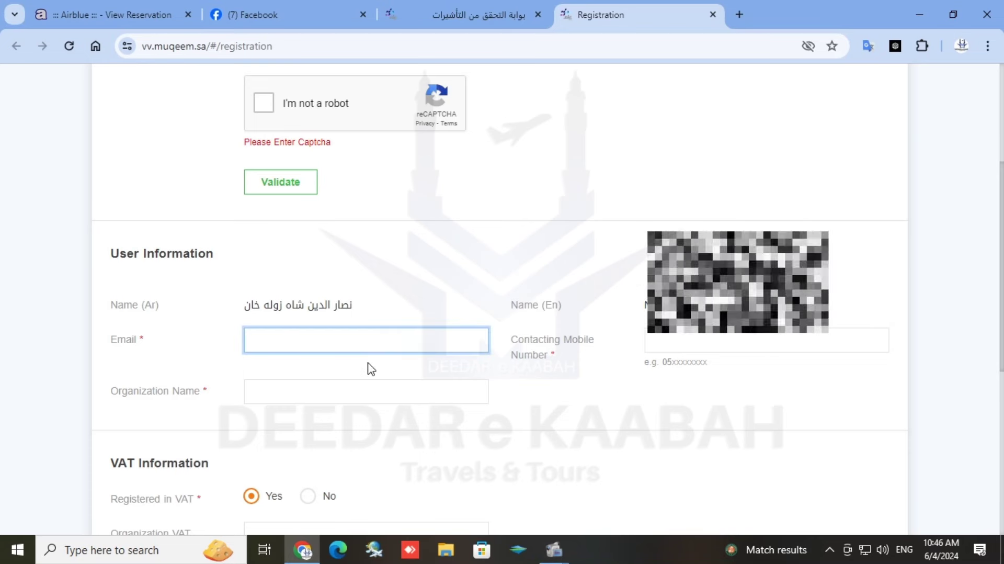
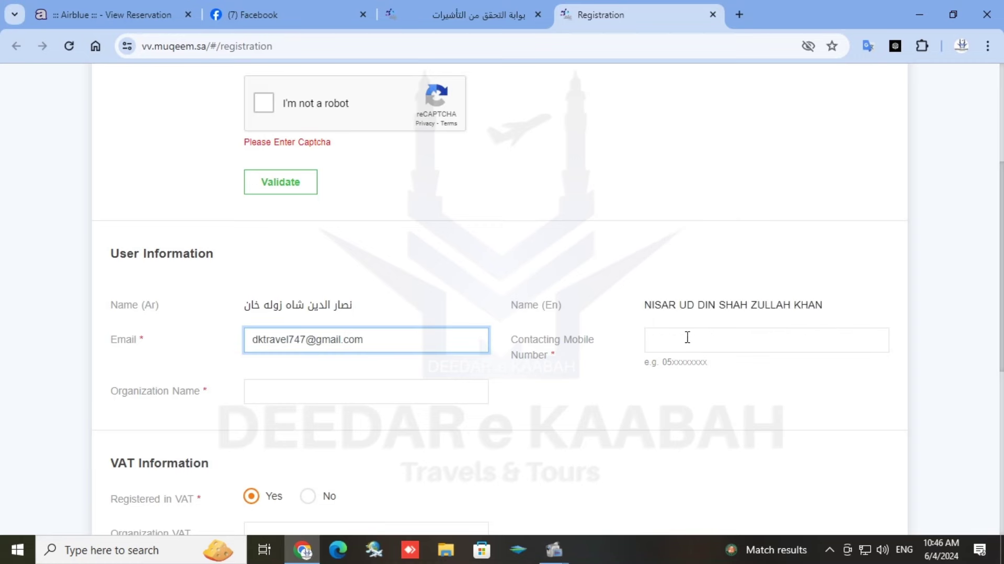
click(740, 15)
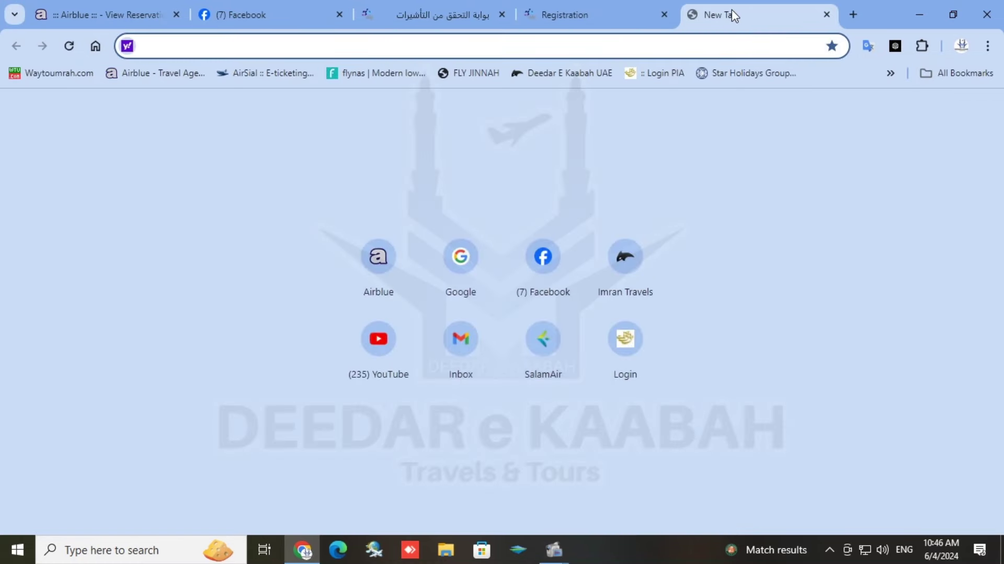
Step: Load the Gmail inbox in the new tab, then return to the Registration tab
text(gmail)
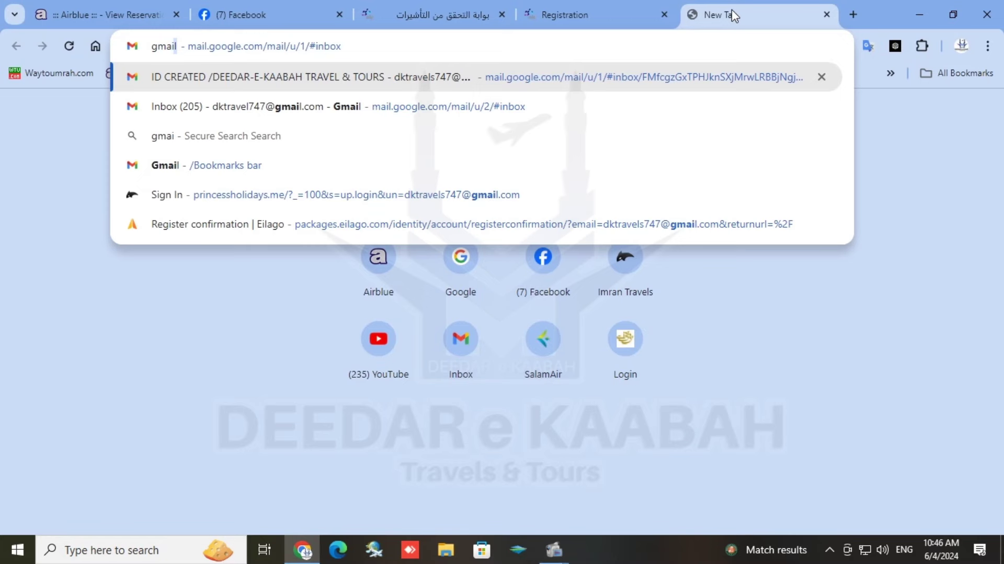
click(233, 108)
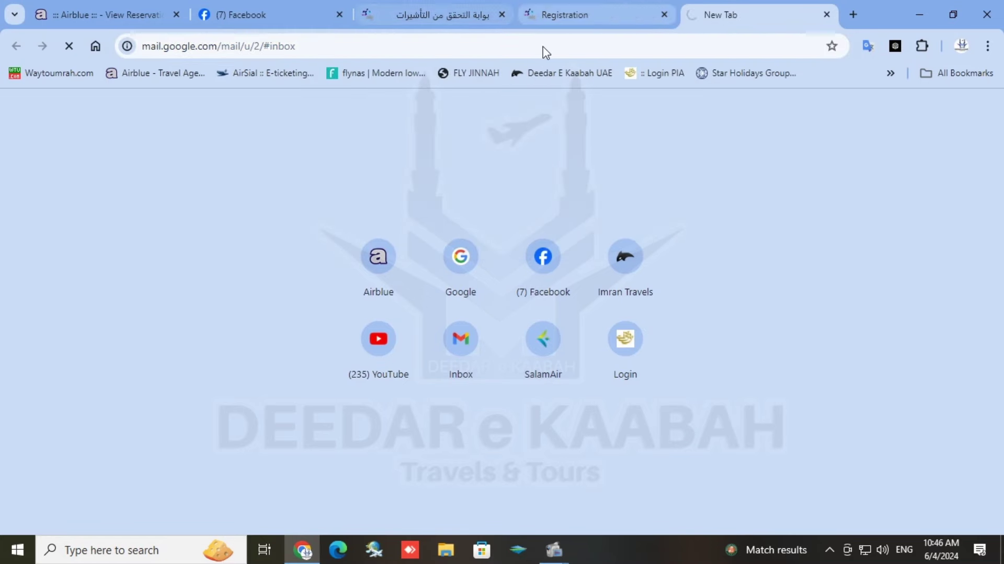
click(543, 15)
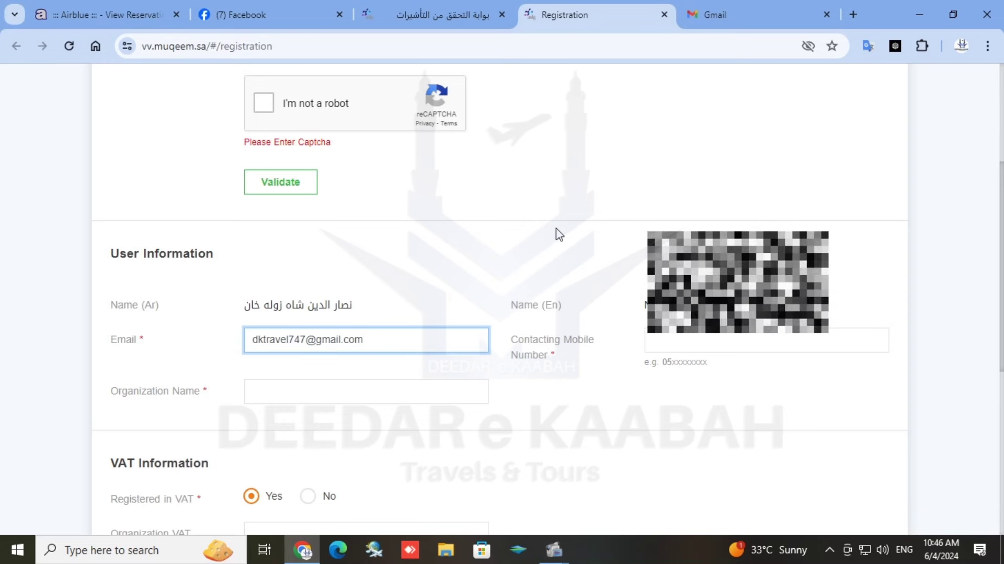
Step: Enter the contact mobile number and set Organization Name to 'personal'
click(697, 343)
click(450, 390)
text(personal)
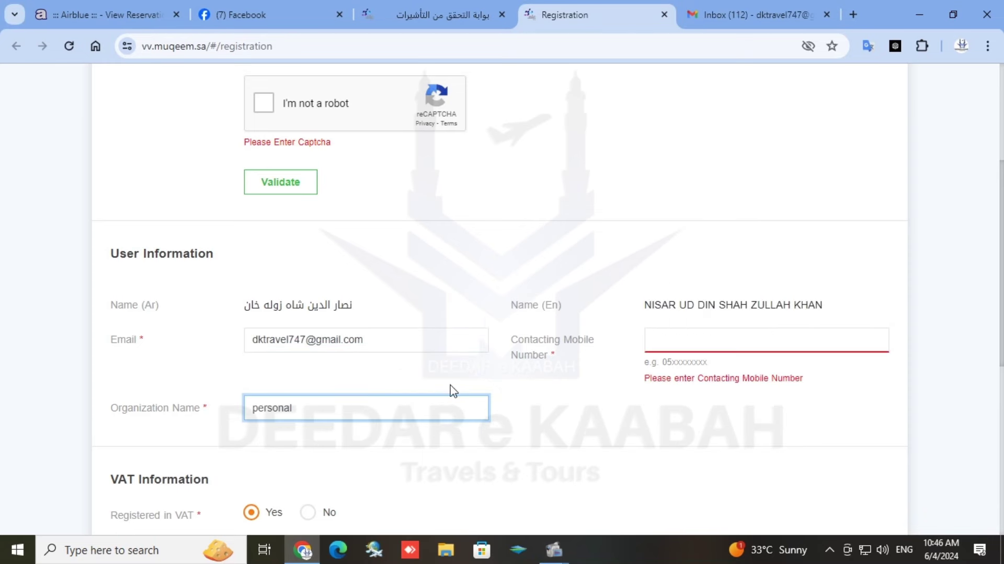
click(662, 337)
text(050)
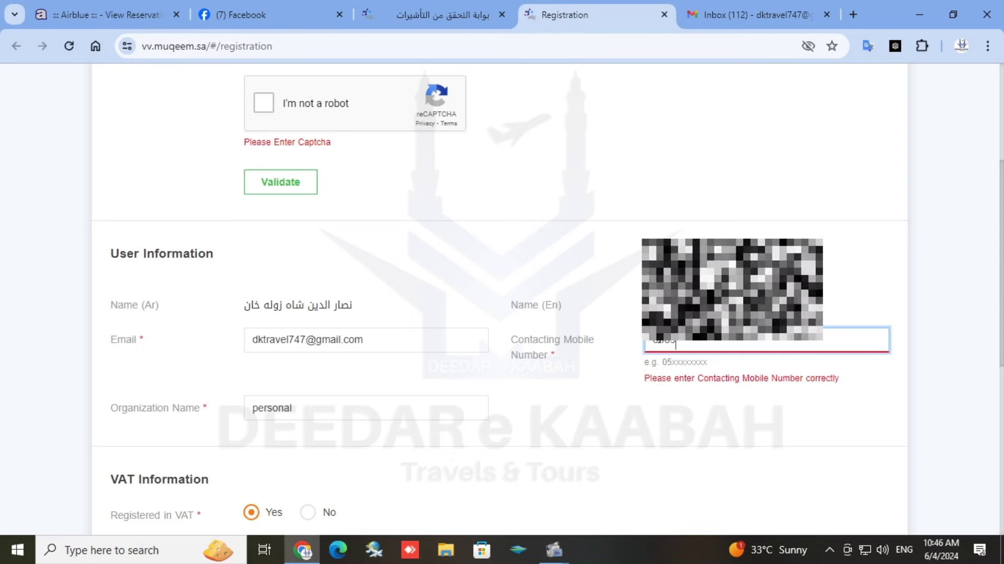
text(08)
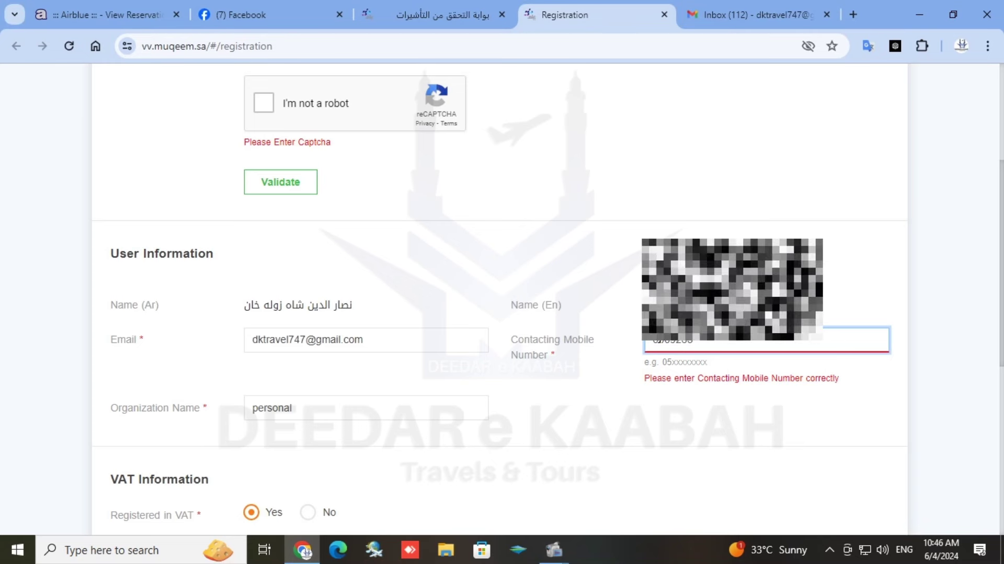
text(29)
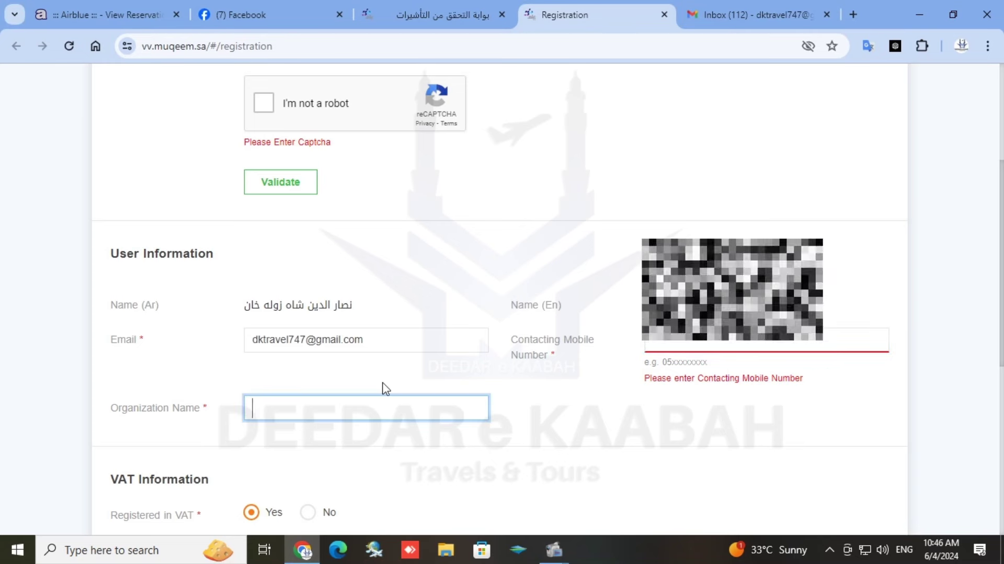
text(perso)
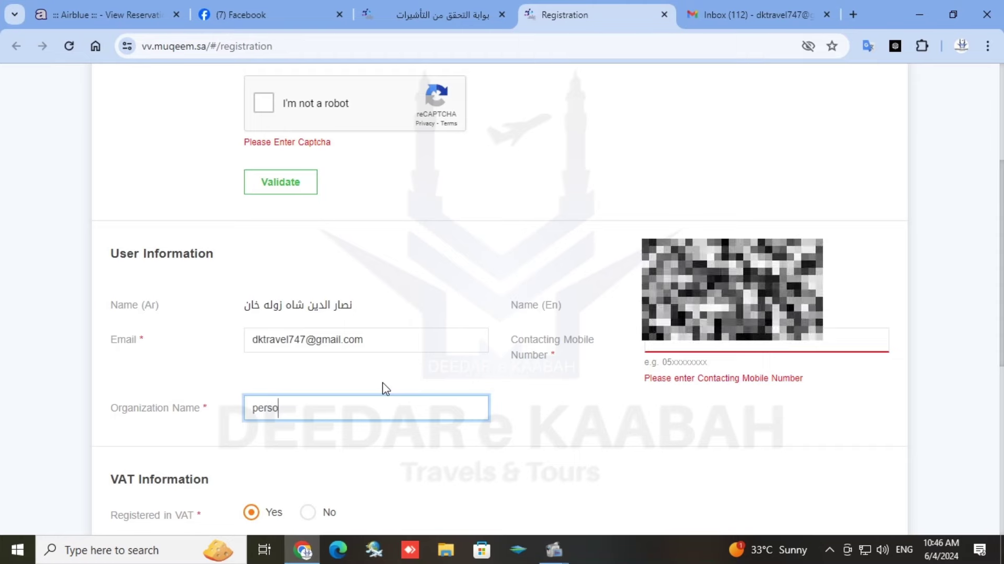
text(nal)
key(shift+Tab)
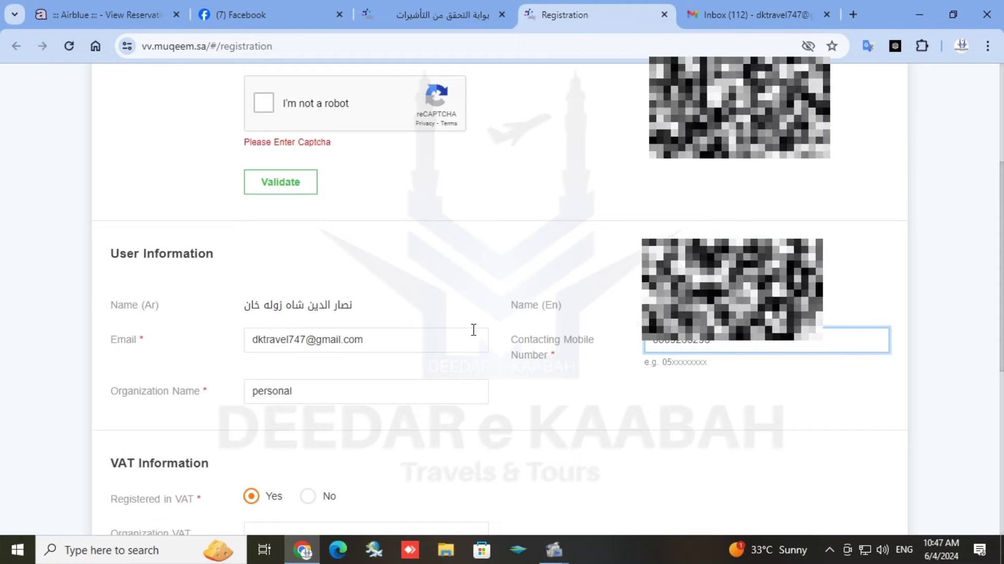
scroll(471, 329, down, 4)
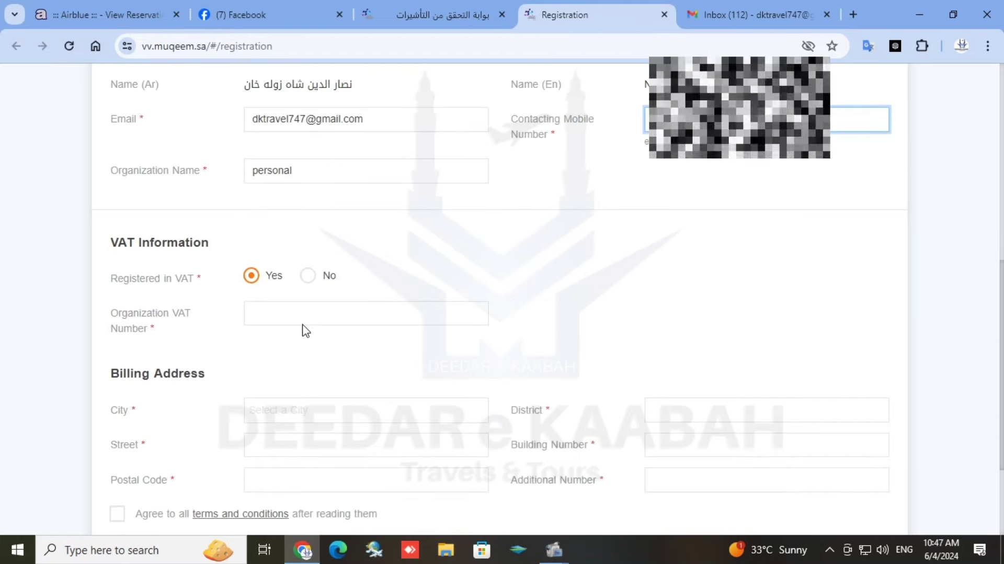
Step: Mark the account as not VAT-registered and acknowledge having no VAT number
click(307, 276)
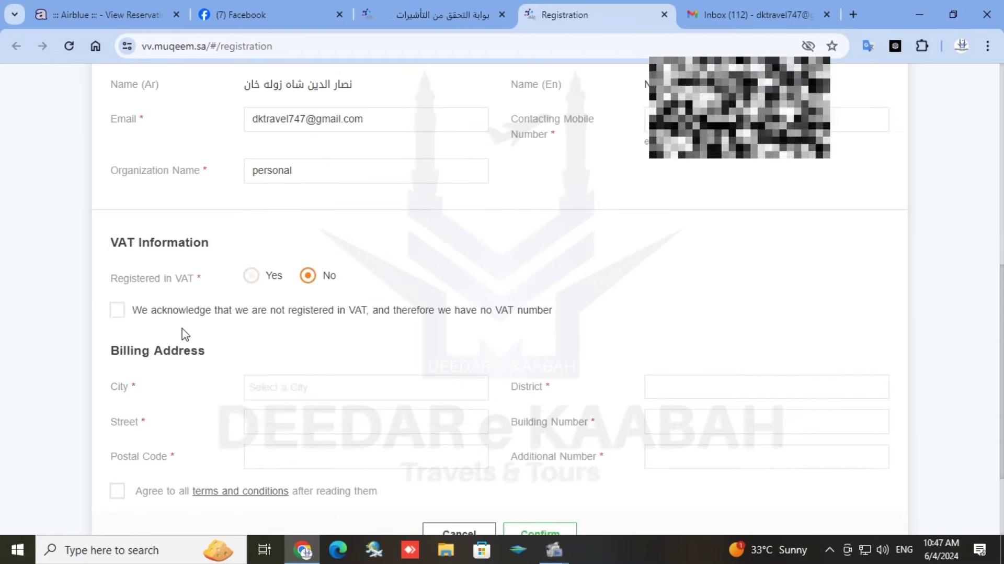
click(117, 310)
scroll(439, 338, down, 2)
Step: Set the billing city to JEDDAH and paste the Arabic district and street names
click(371, 316)
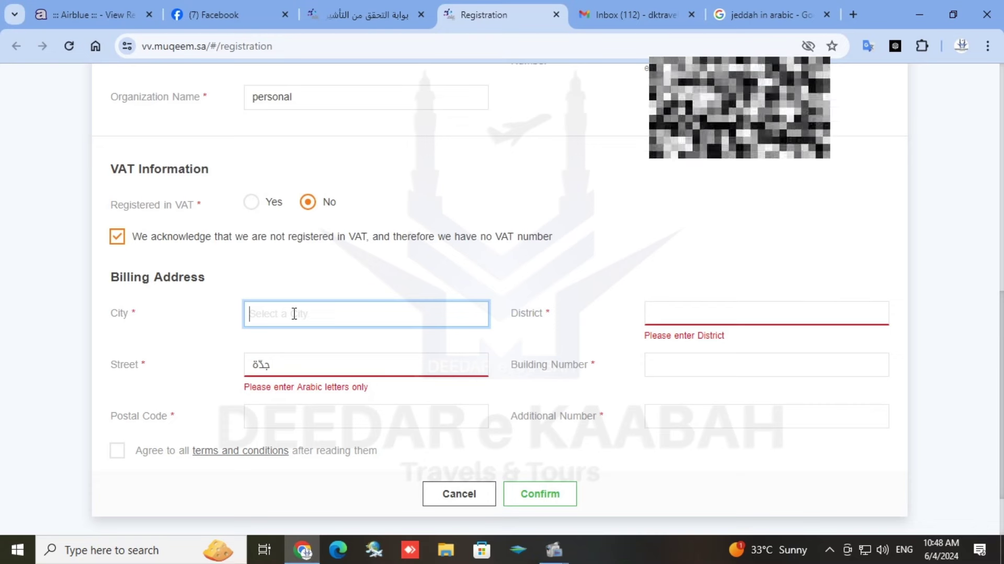
text(JEDD)
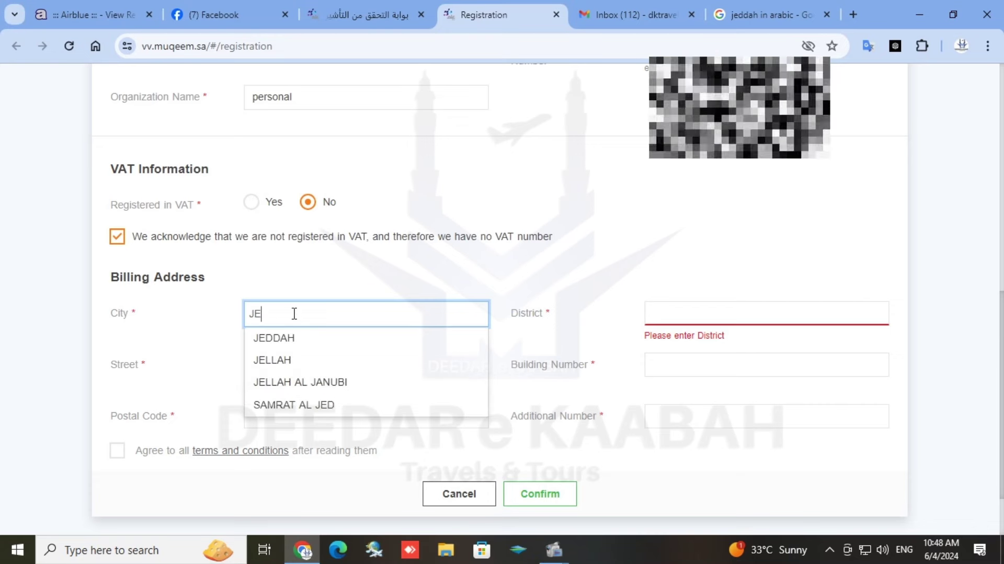
click(293, 341)
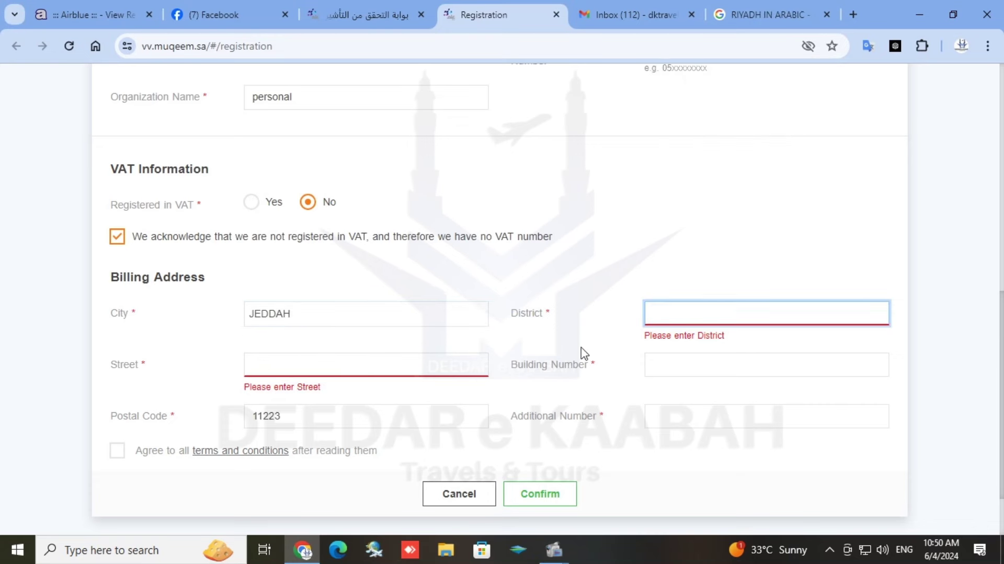
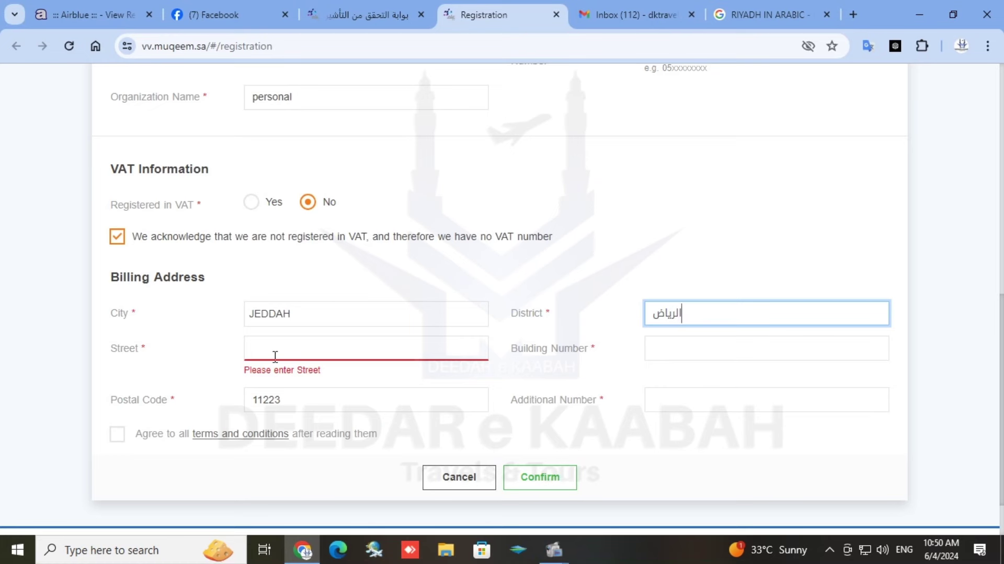
click(275, 356)
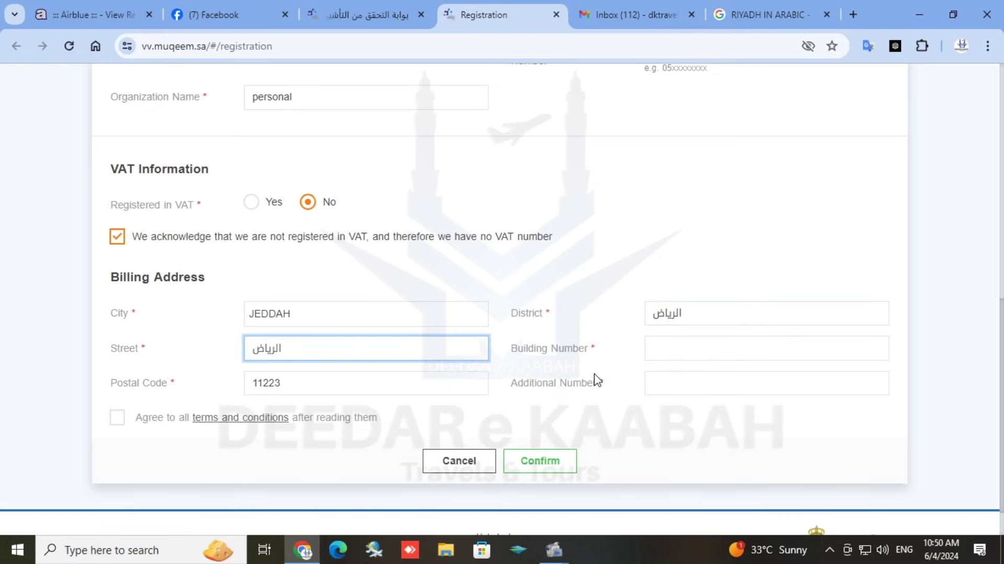
Step: Enter the four-digit building number and additional number, accept the terms, and submit
click(664, 351)
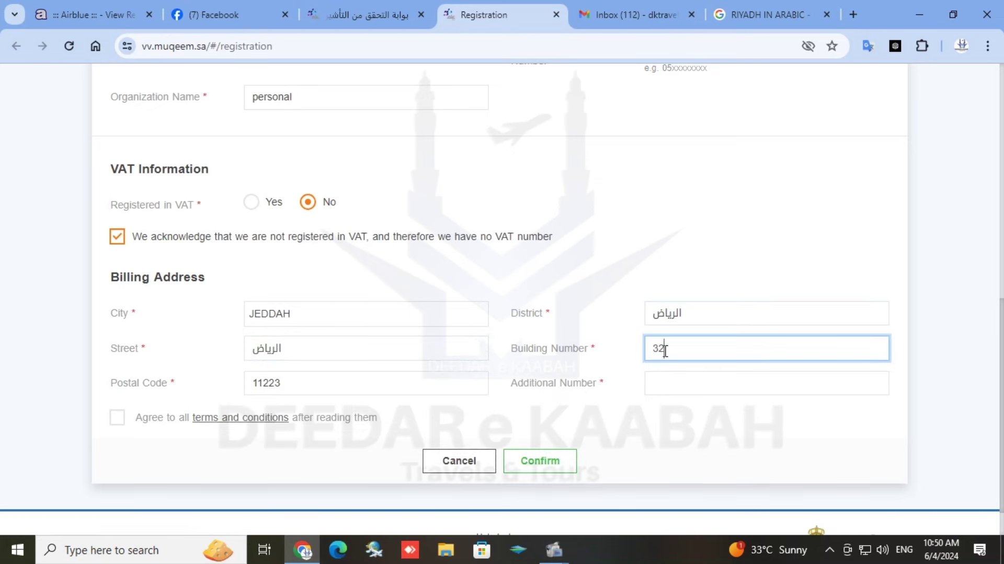
click(652, 382)
click(708, 348)
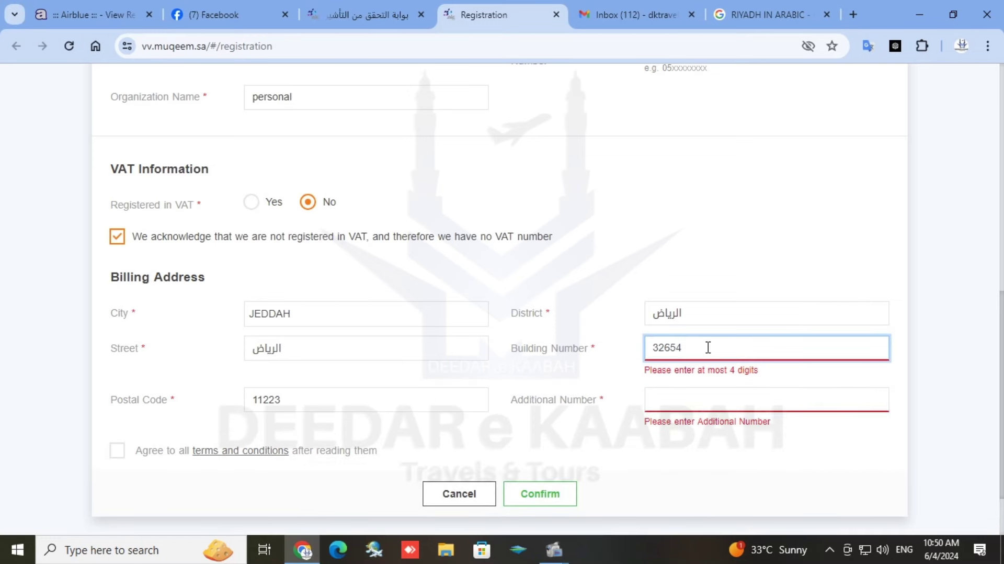
key(BackSpace)
click(697, 380)
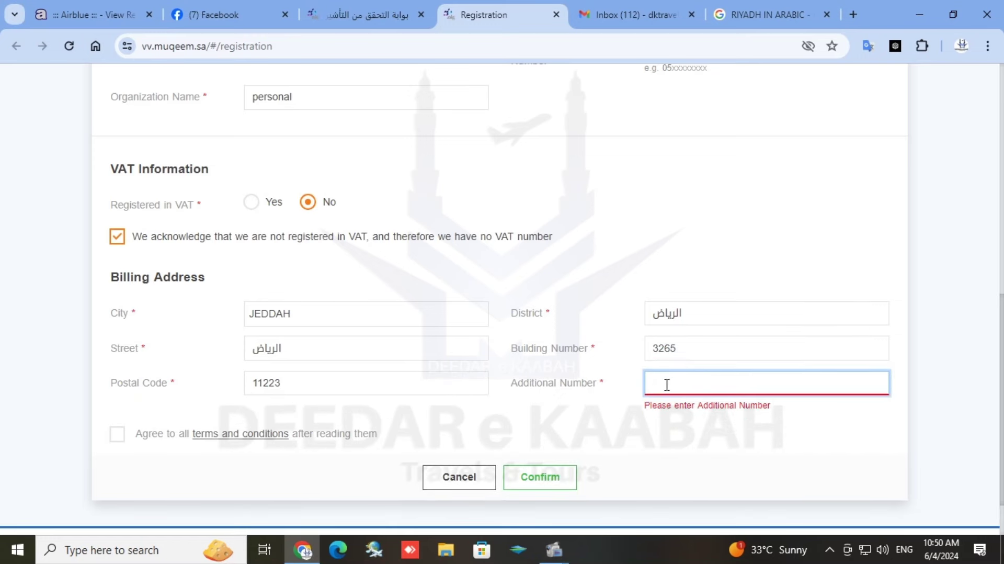
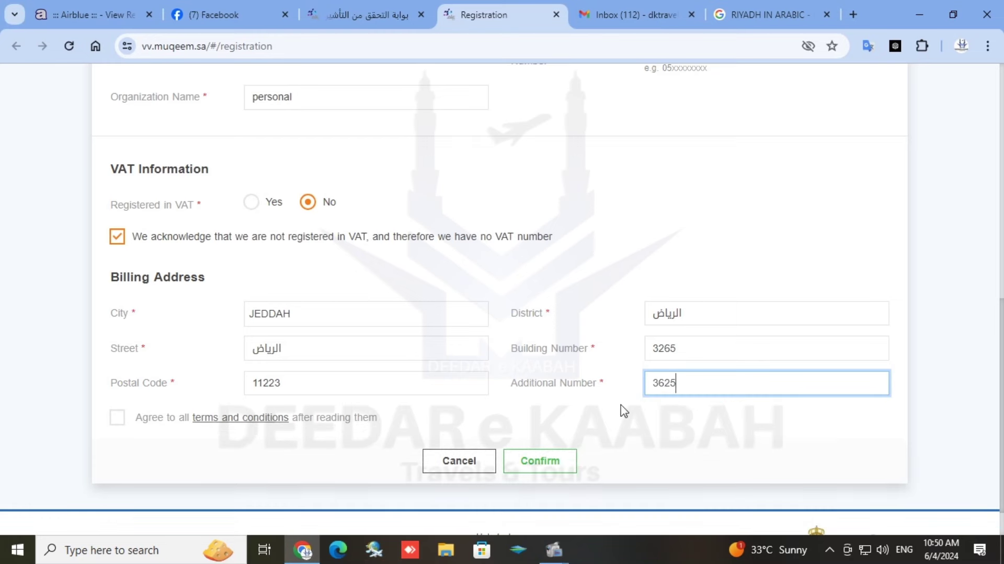
click(114, 420)
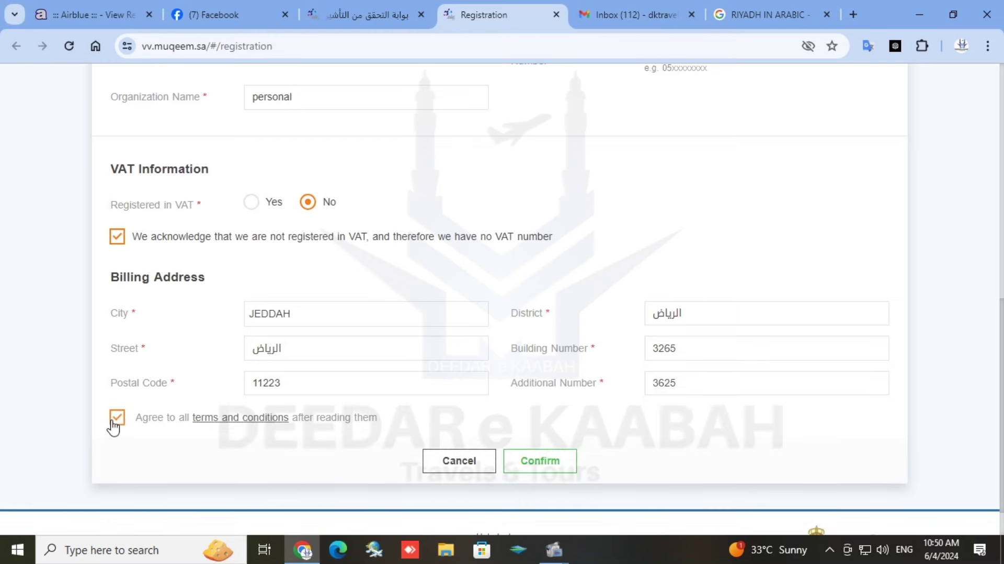
click(531, 469)
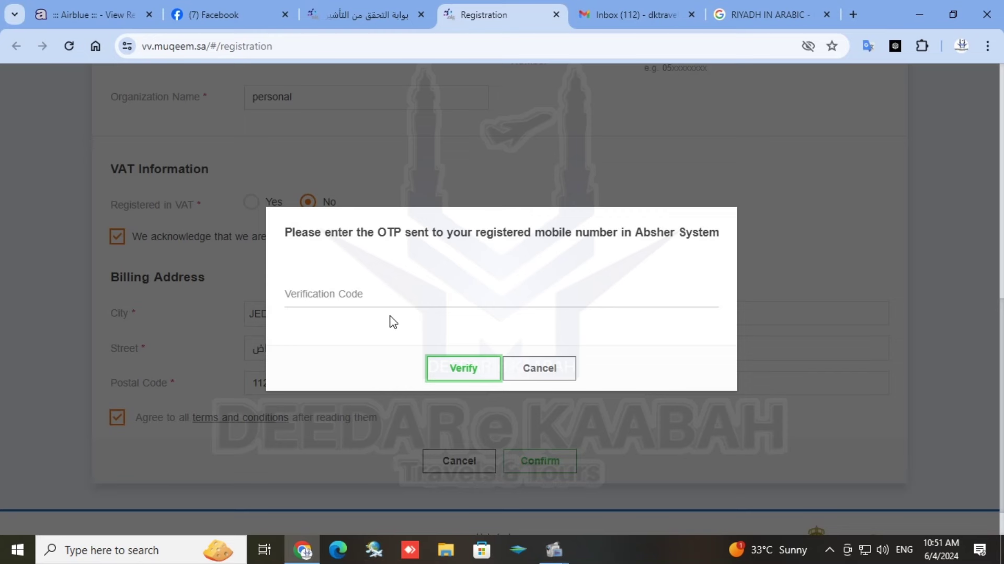
Step: Verify the mobile OTP to finish registration, then switch to the Gmail inbox
click(341, 304)
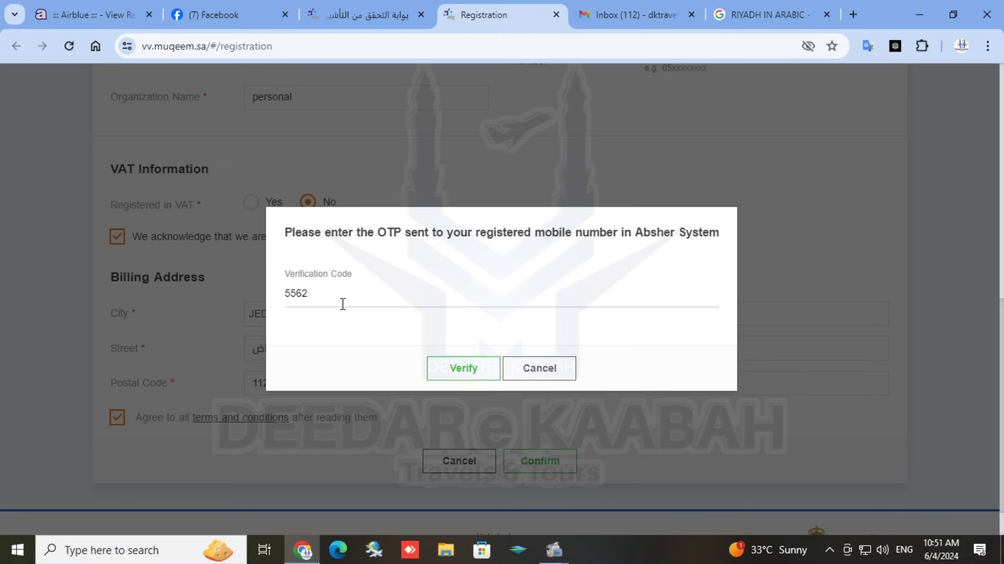
click(453, 368)
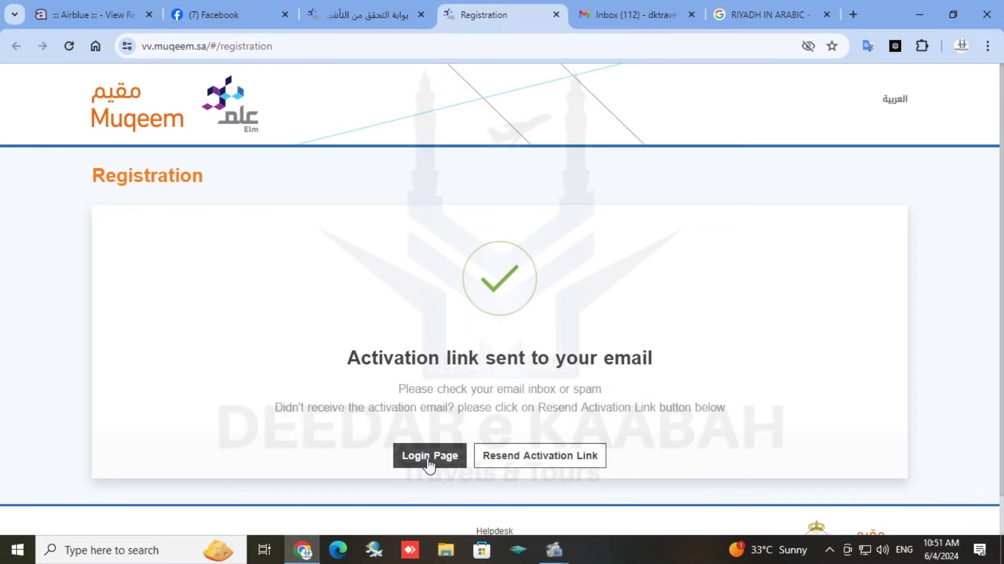
click(635, 15)
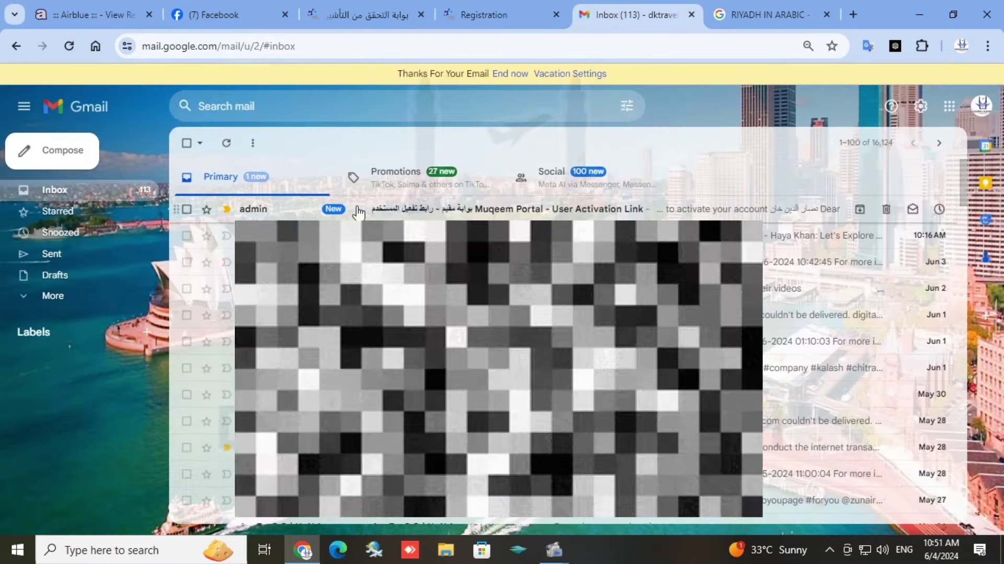
Step: Open the Muqeem Portal User Activation Link e-mail and follow its Activate Account button
click(413, 209)
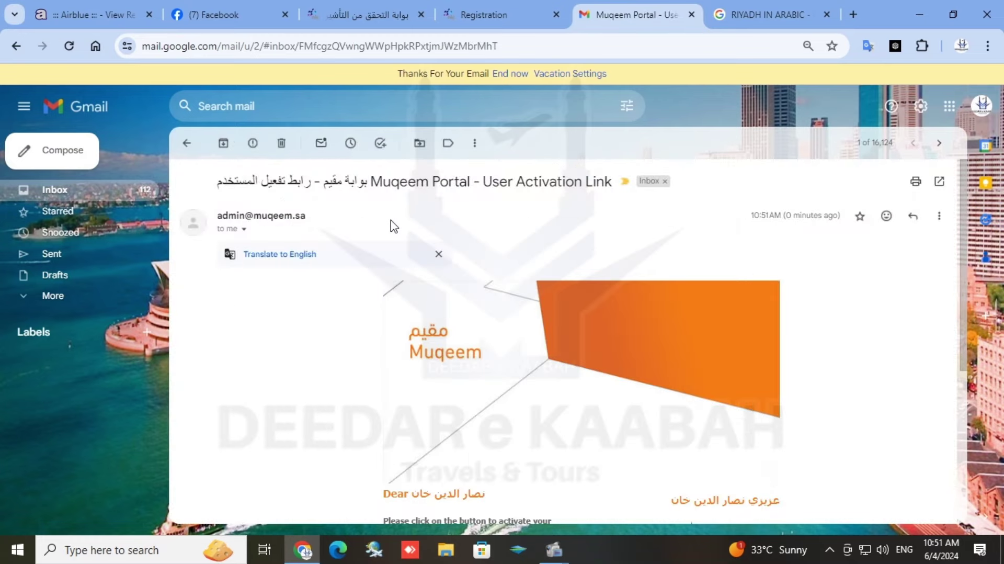
scroll(395, 225, down, 5)
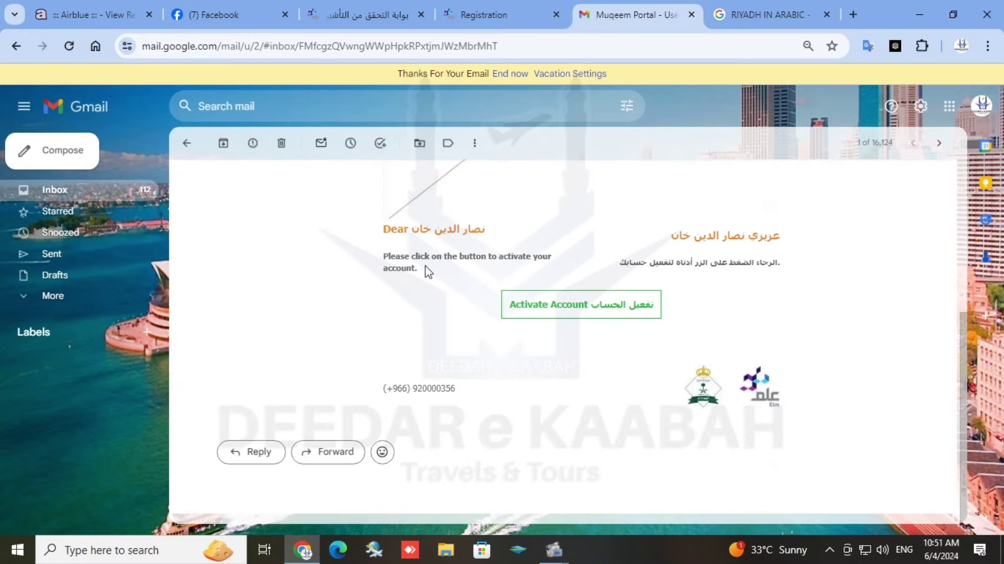
click(521, 307)
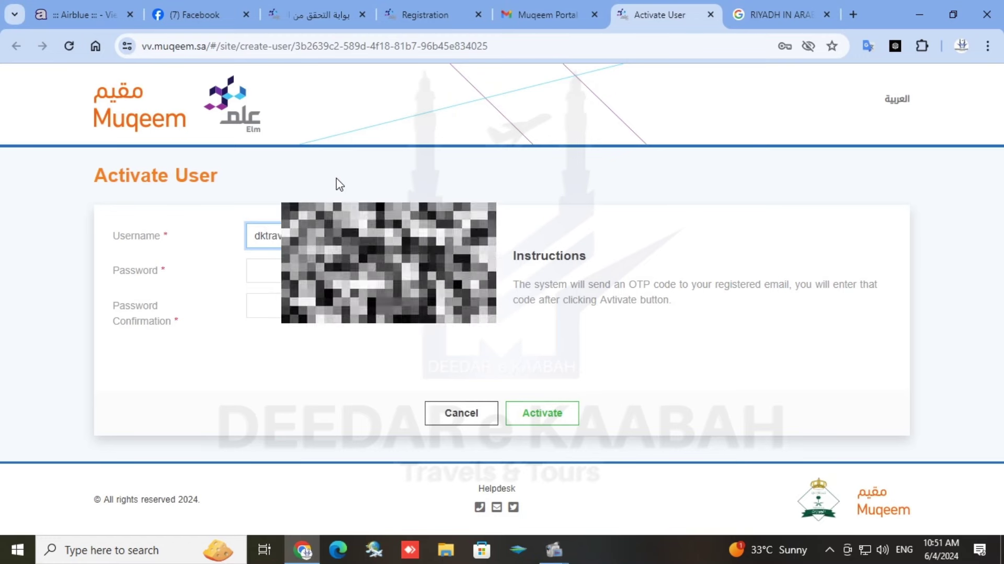
Step: Enter and confirm the new account password, then request the activation OTP code
click(264, 270)
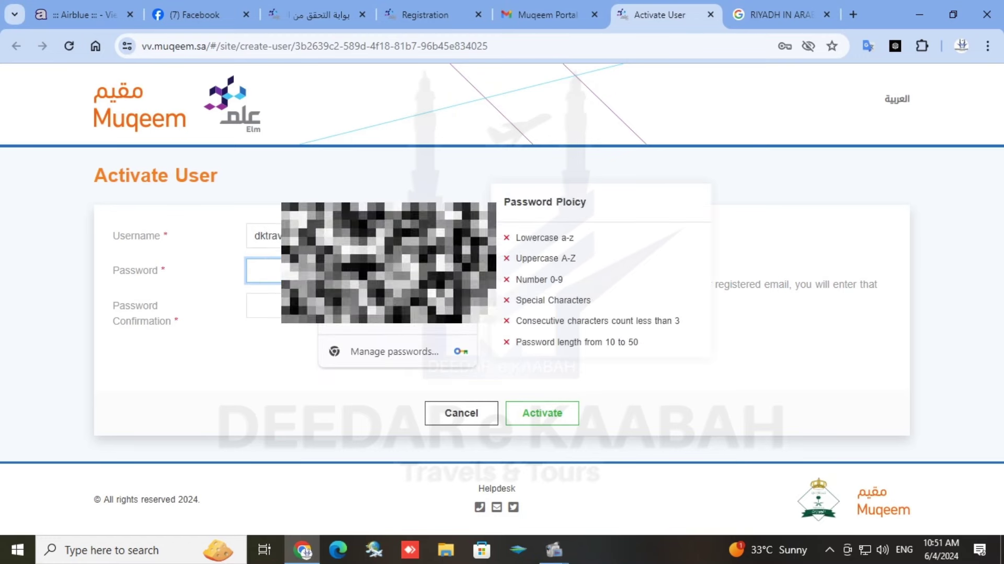
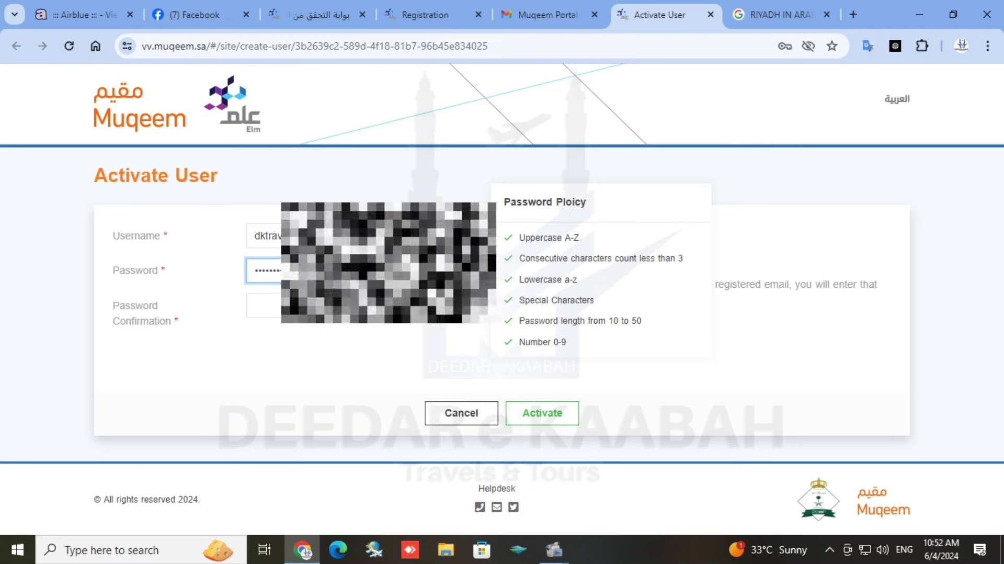
click(263, 306)
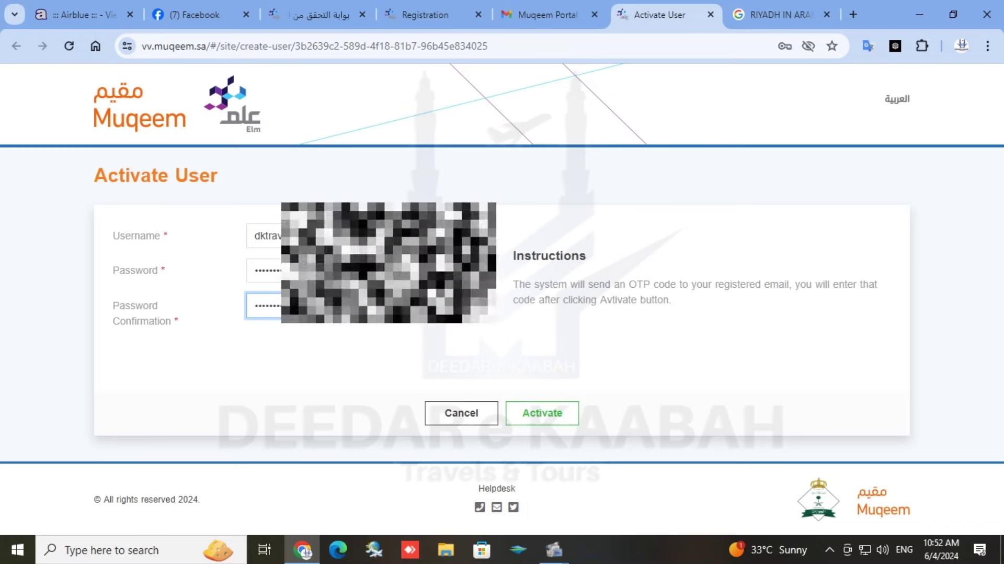
click(549, 410)
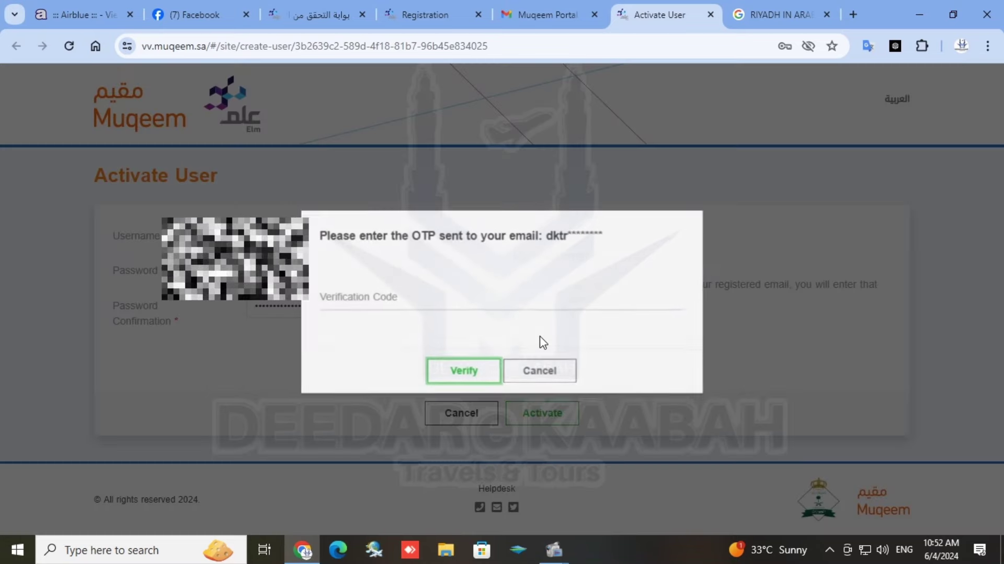
Step: Read the code in Gmail's 'Visa Validity Portal - OTP' e-mail, then return to Activate User
click(547, 16)
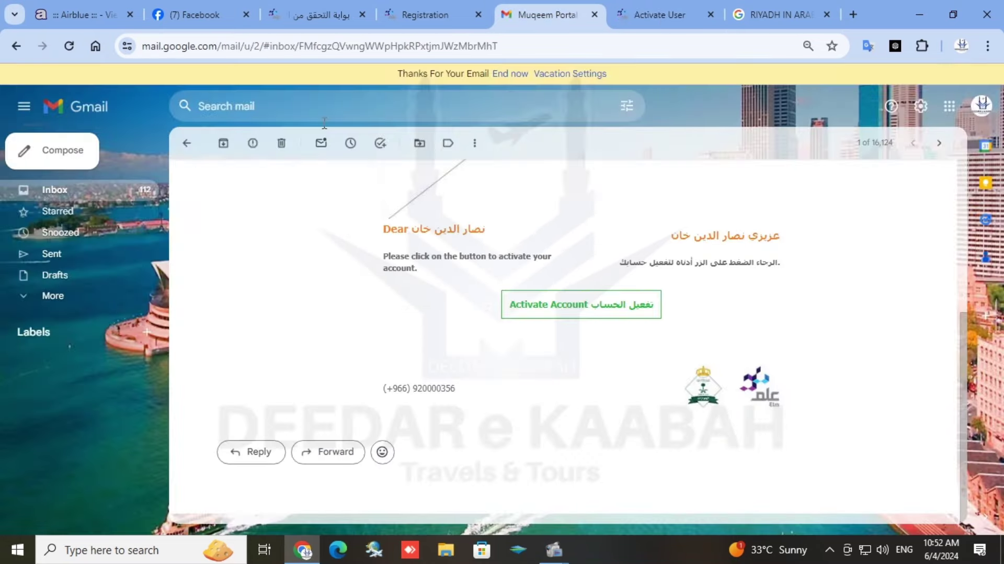
click(87, 195)
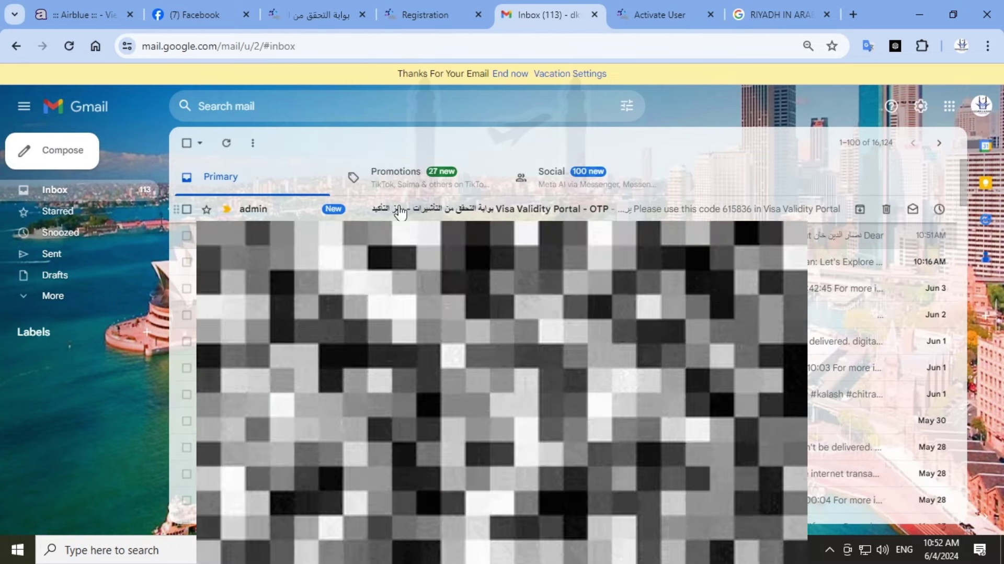
click(400, 209)
scroll(417, 259, down, 3)
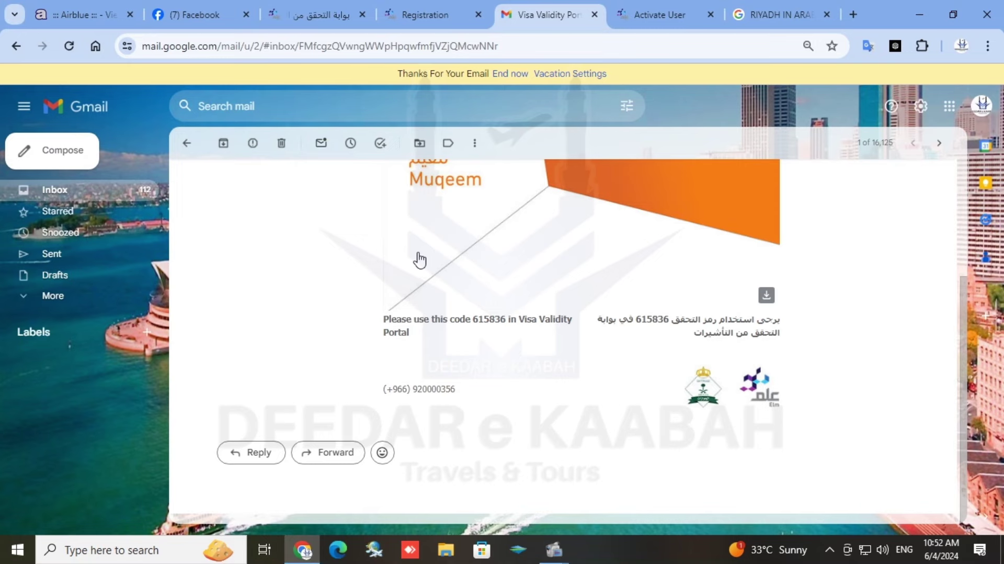
click(660, 14)
Step: Verify the e-mailed OTP to create the account and save the password in Chrome
click(367, 291)
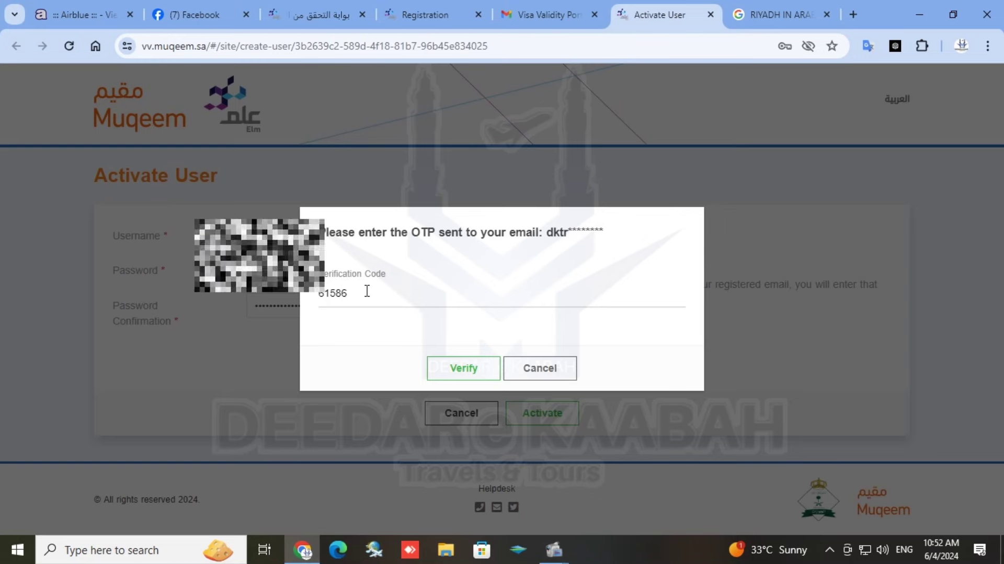
click(453, 368)
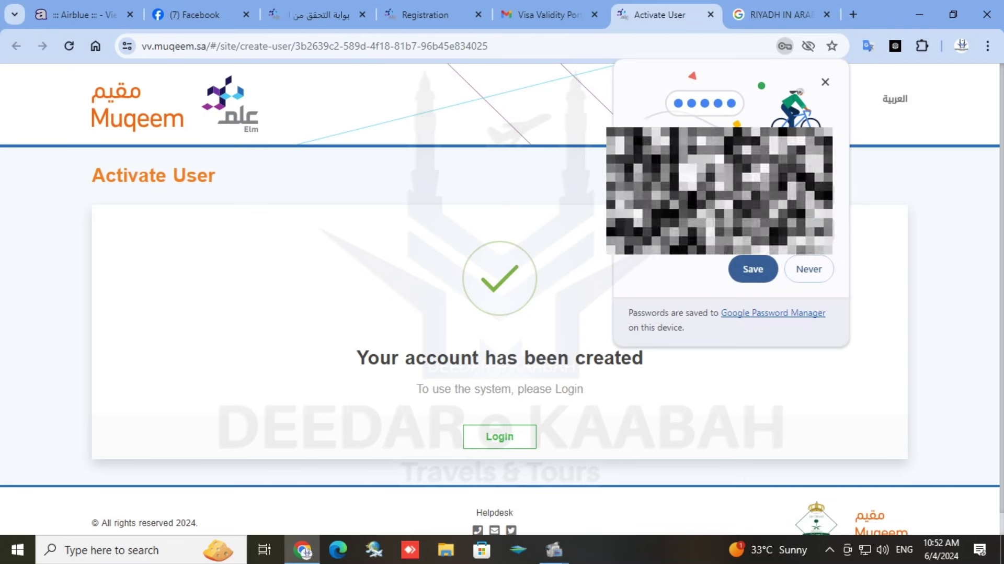
click(753, 270)
Step: Go to the portal login page and submit sign-in, then check Gmail for the new OTP
click(491, 446)
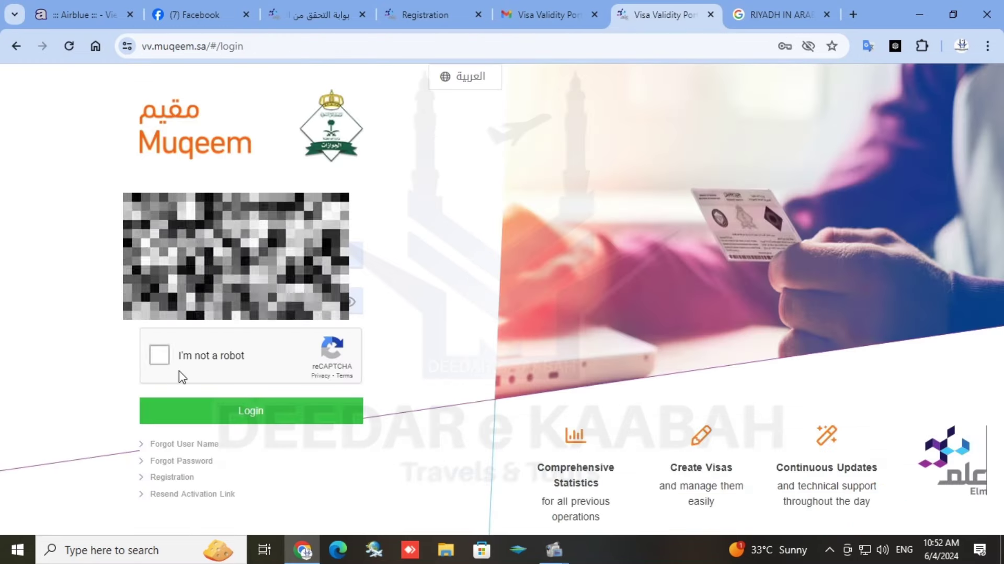
click(202, 422)
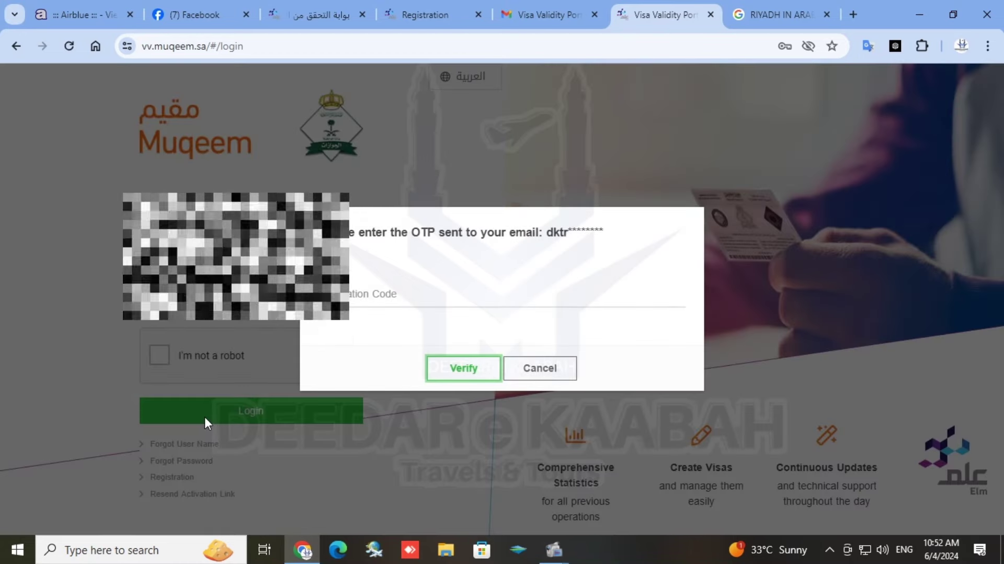
click(546, 15)
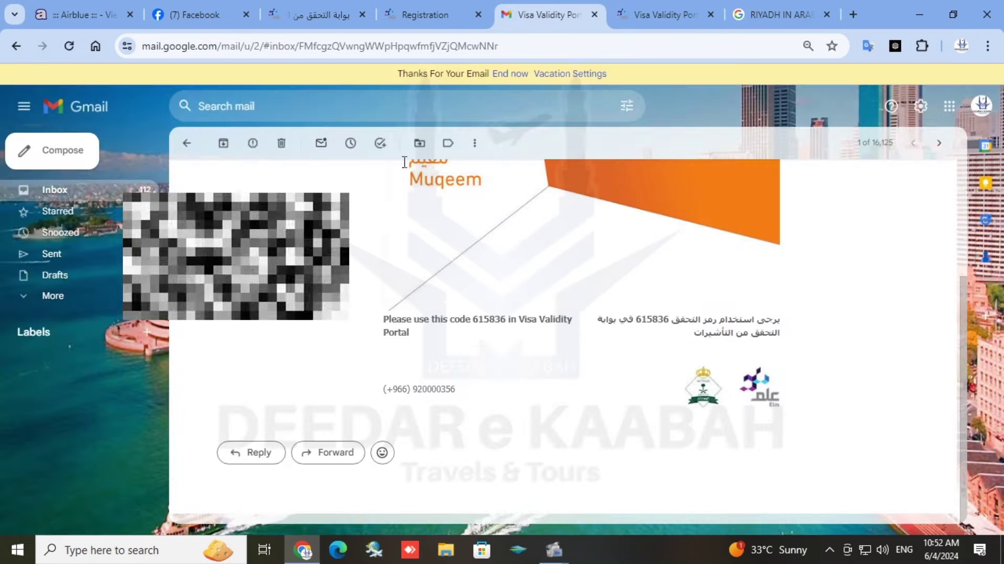
Step: Read the fresh login code in the newest 'Visa Validity Portal - OTP' email, then return to the portal
click(119, 192)
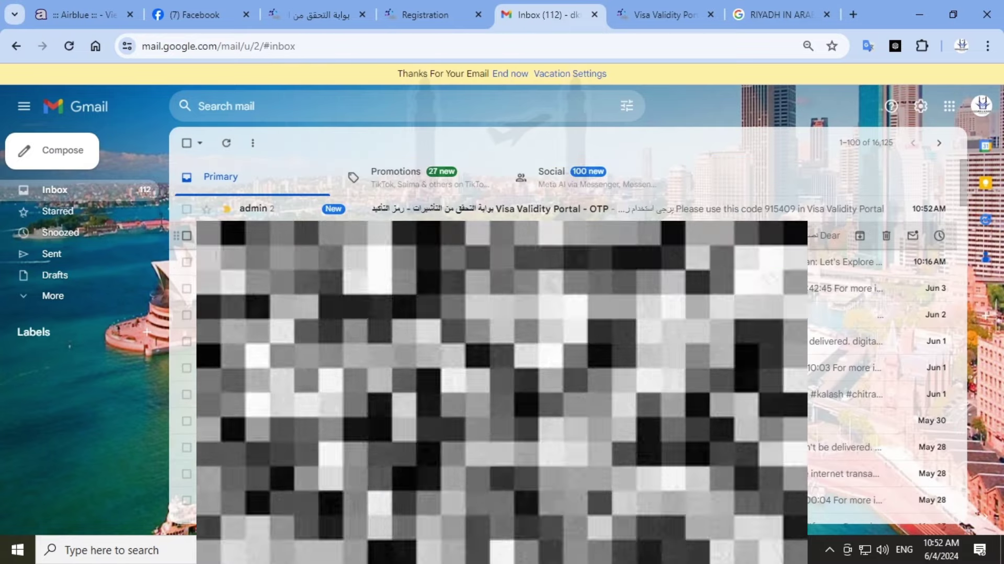
click(396, 208)
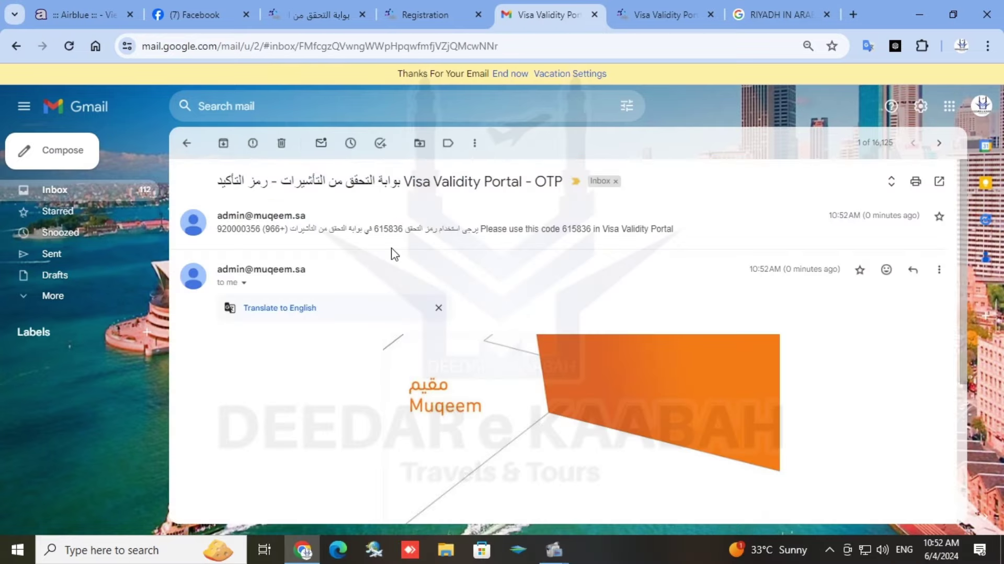
scroll(394, 254, down, 4)
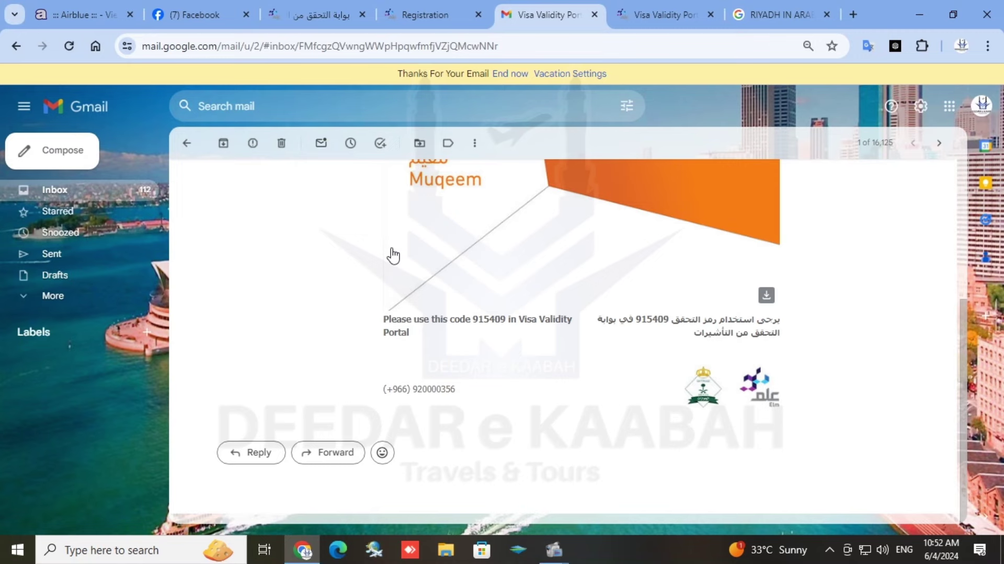
click(658, 15)
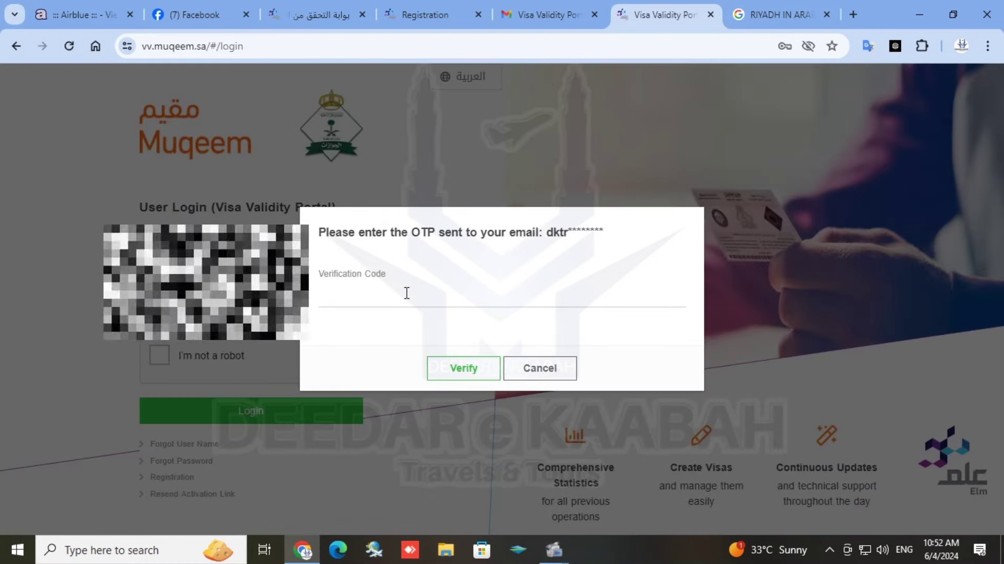
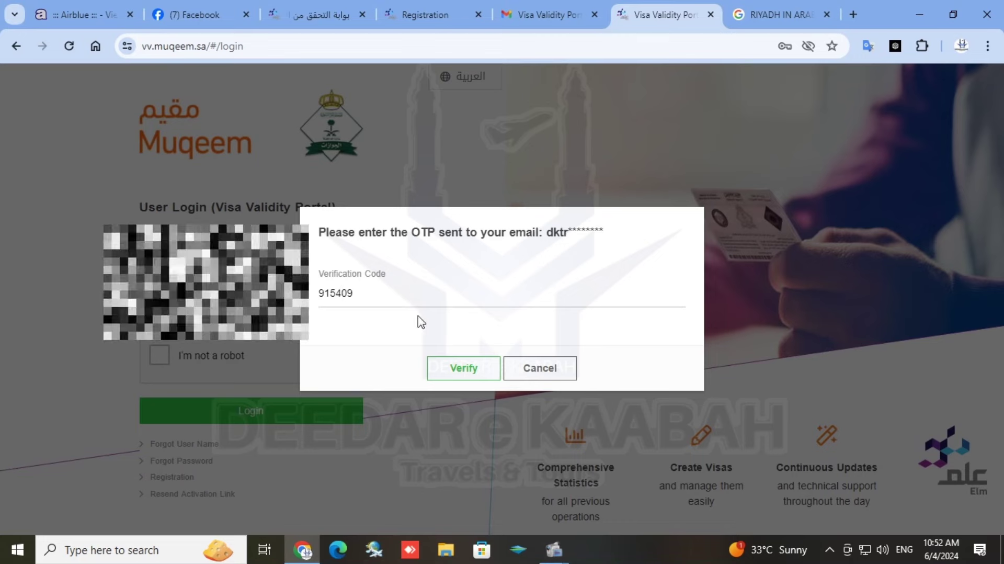
Step: Enter the emailed login verification code and verify it to complete sign-in
click(465, 374)
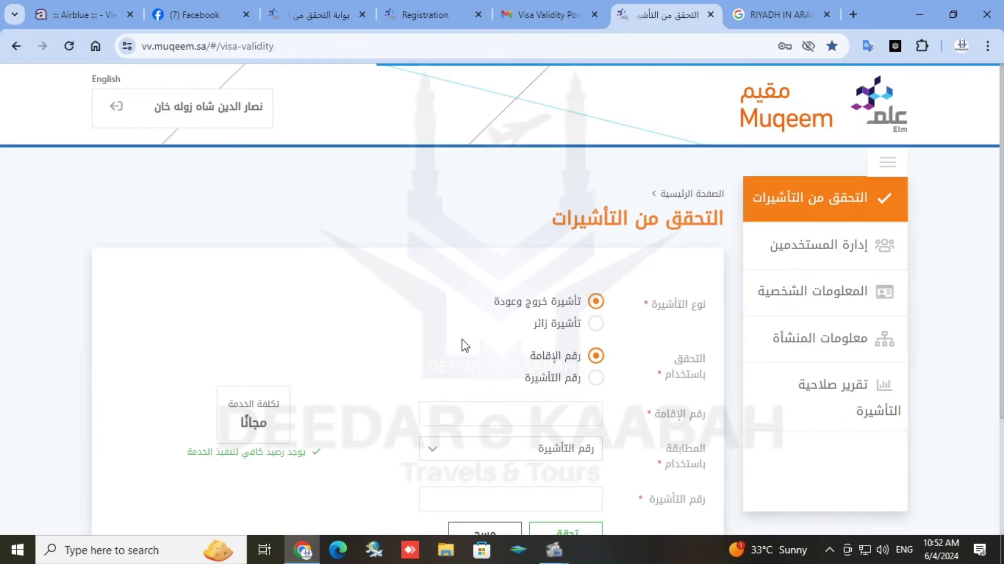
scroll(466, 204, down, 3)
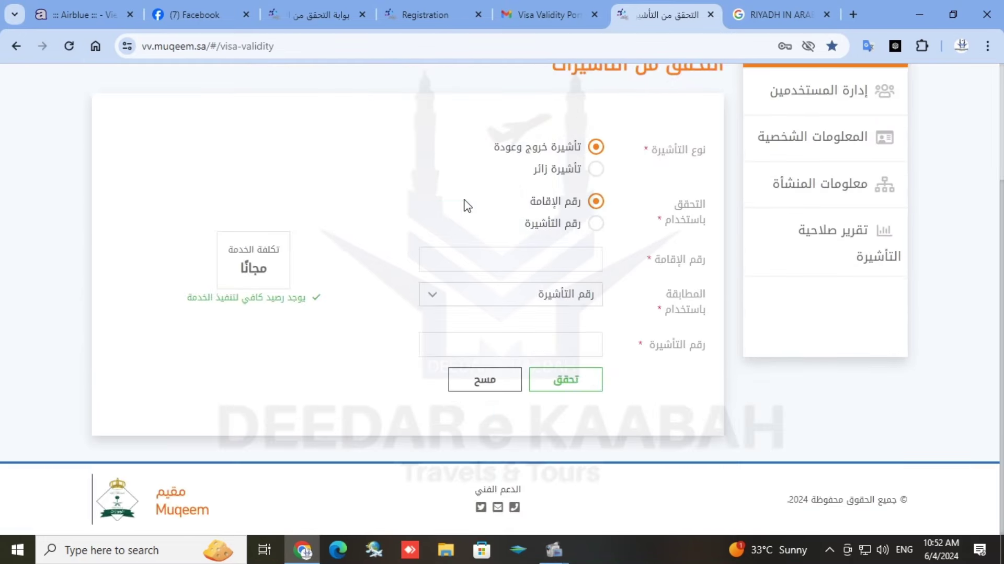
Step: Switch the Visa Validity check page to English
scroll(467, 205, up, 3)
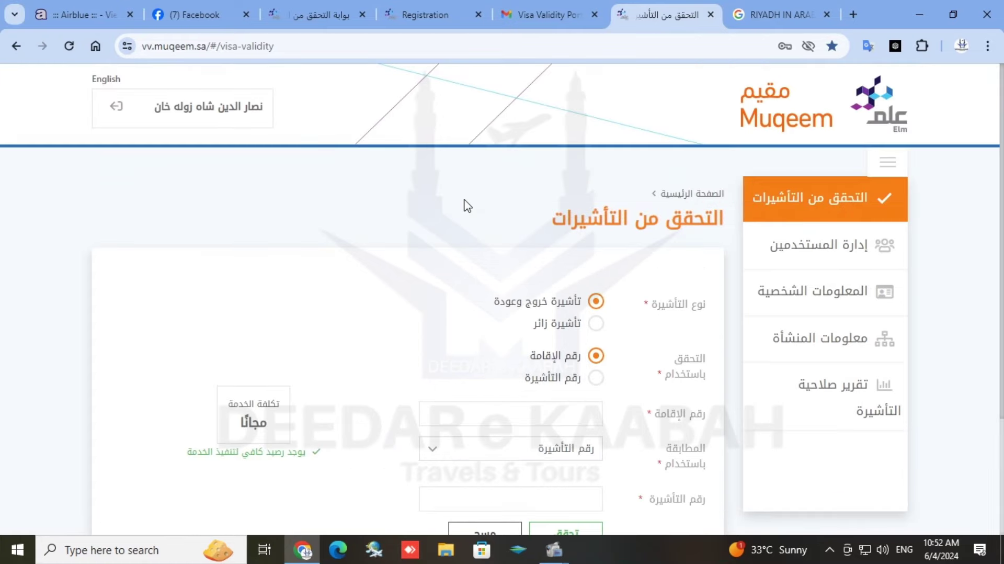
click(119, 93)
scroll(304, 197, down, 3)
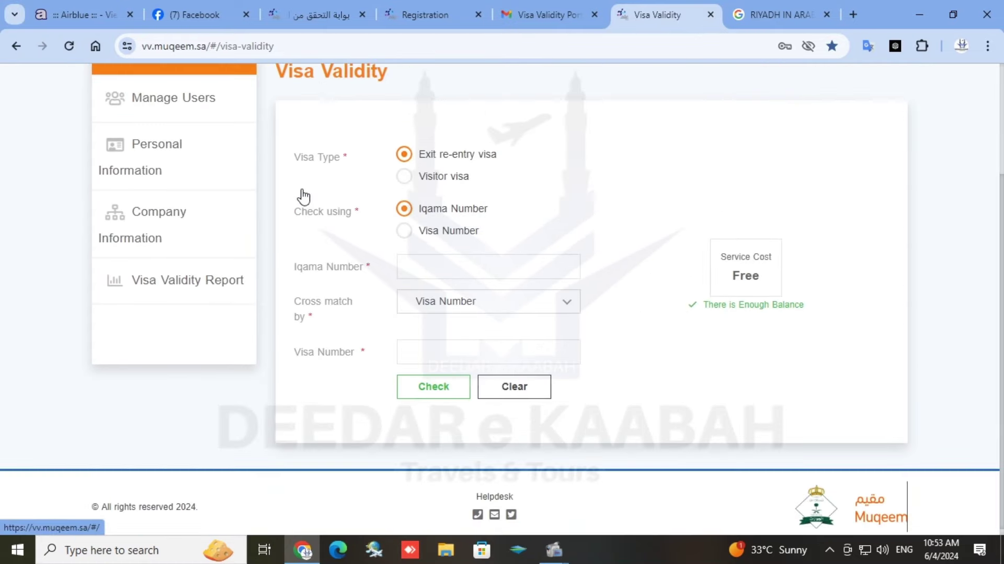